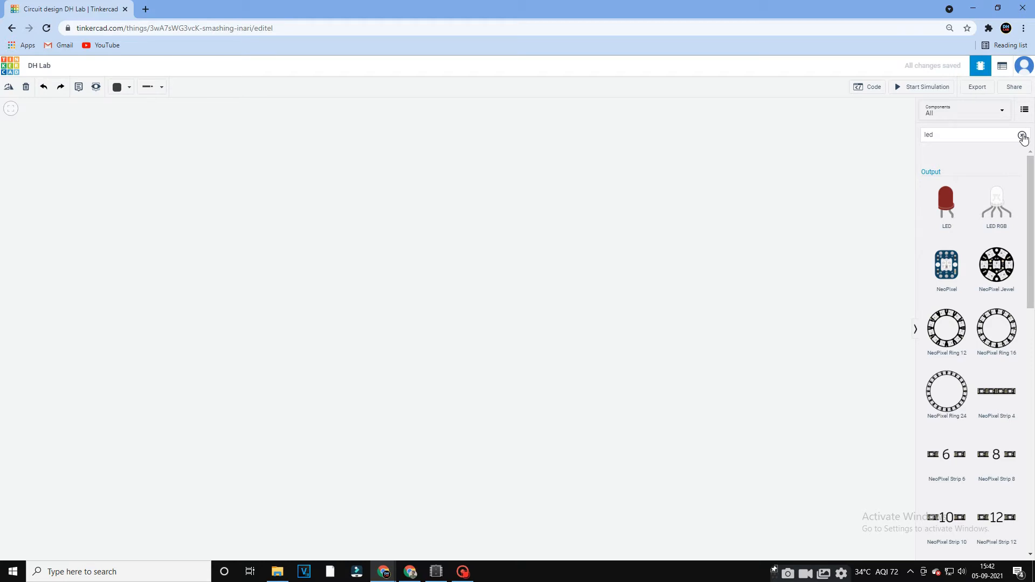
# Search the components for gates and place a Quad OR gate (74HC32) in the middle of the empty canvas.
pyautogui.click(1022, 136)
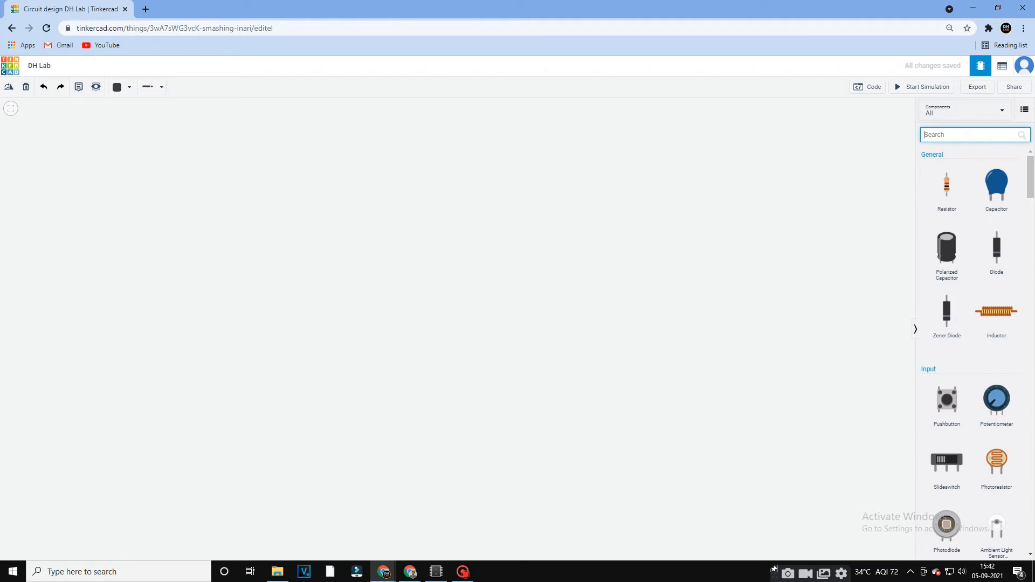
pyautogui.write('o')
pyautogui.press('BackSpace')
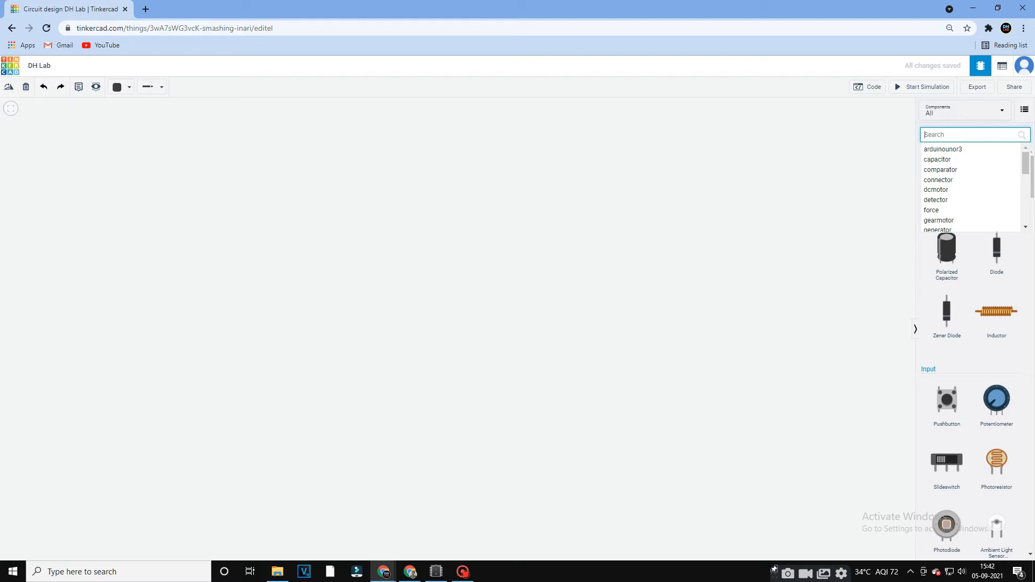
pyautogui.write('gat')
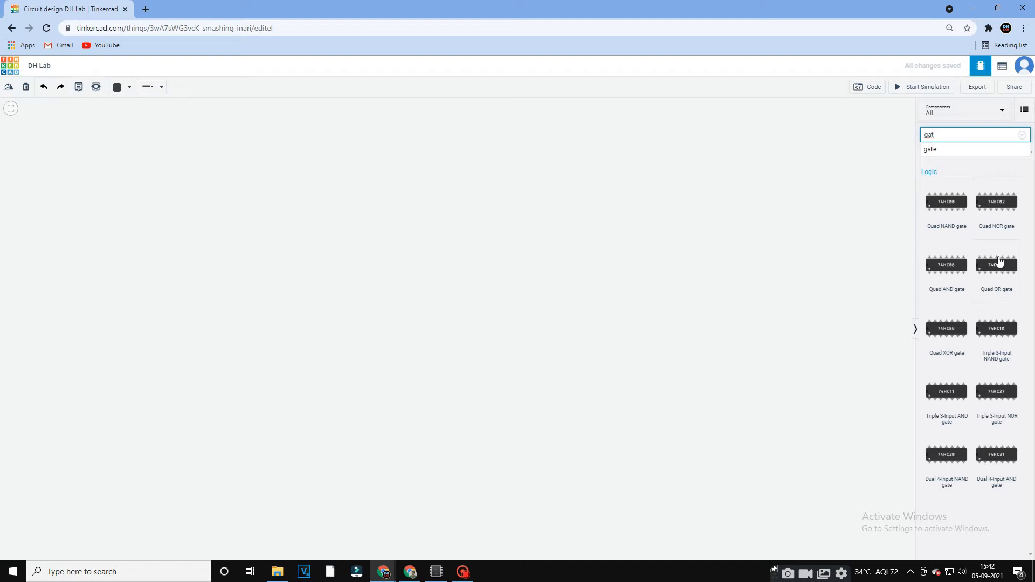
pyautogui.moveTo(636, 280); pyautogui.dragTo(413, 241)
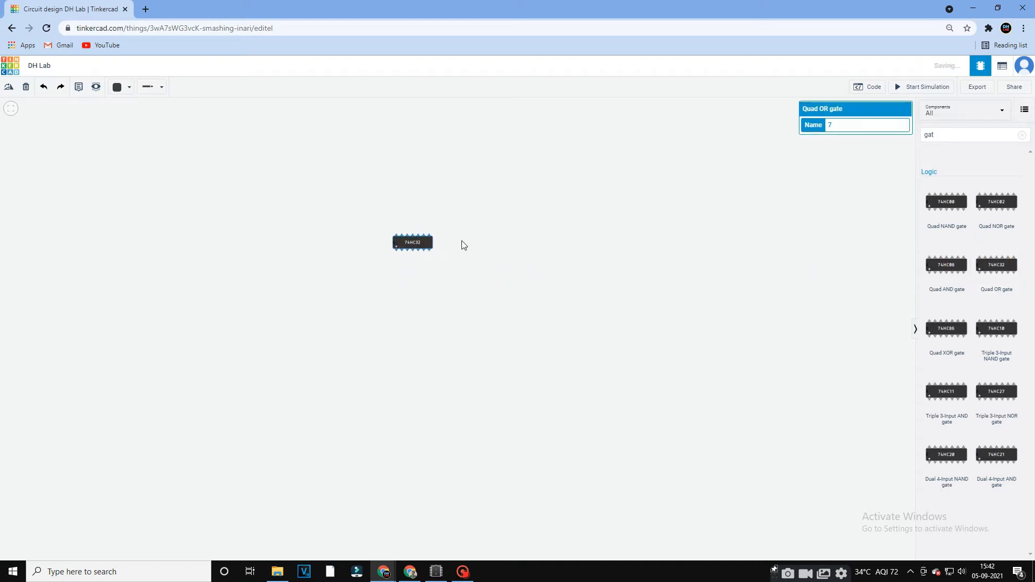
# Search the components for power and place a Power Supply above and to the left of the OR gate chip.
pyautogui.click(1021, 134)
pyautogui.write('power')
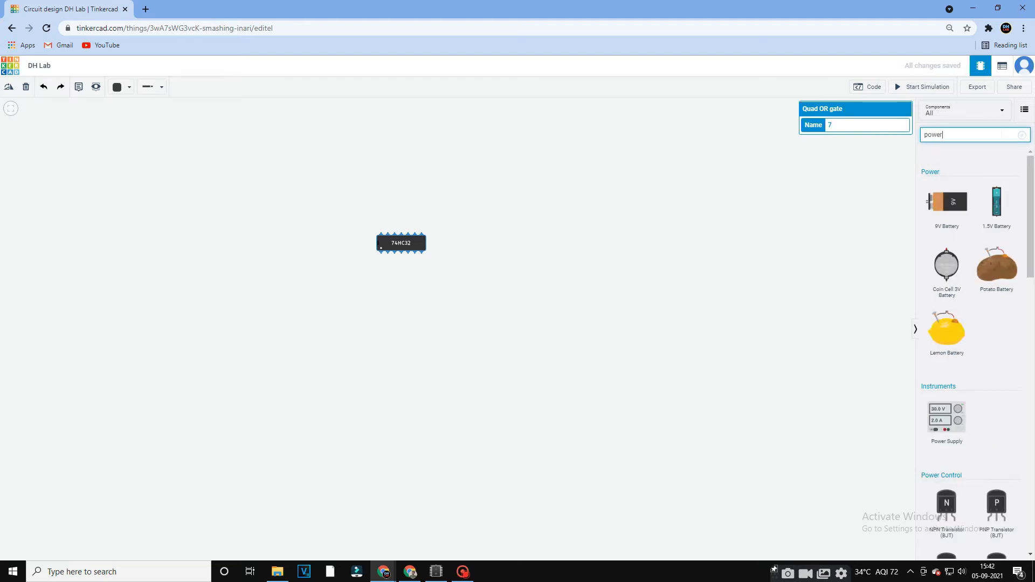
pyautogui.moveTo(939, 420); pyautogui.dragTo(206, 195)
pyautogui.click(1021, 135)
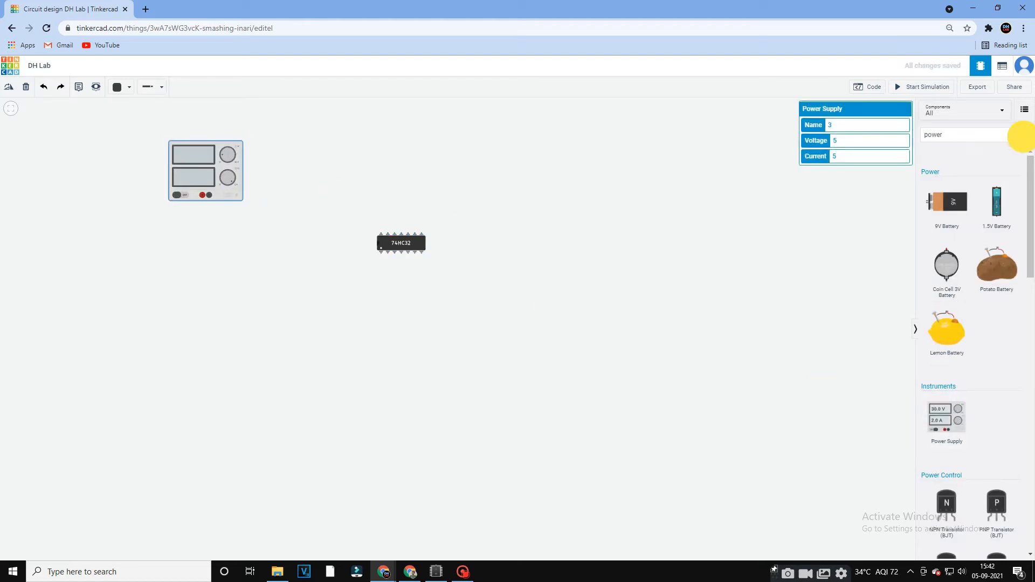
# Run the simulation briefly to check the power supply, and stop it.
pyautogui.click(922, 86)
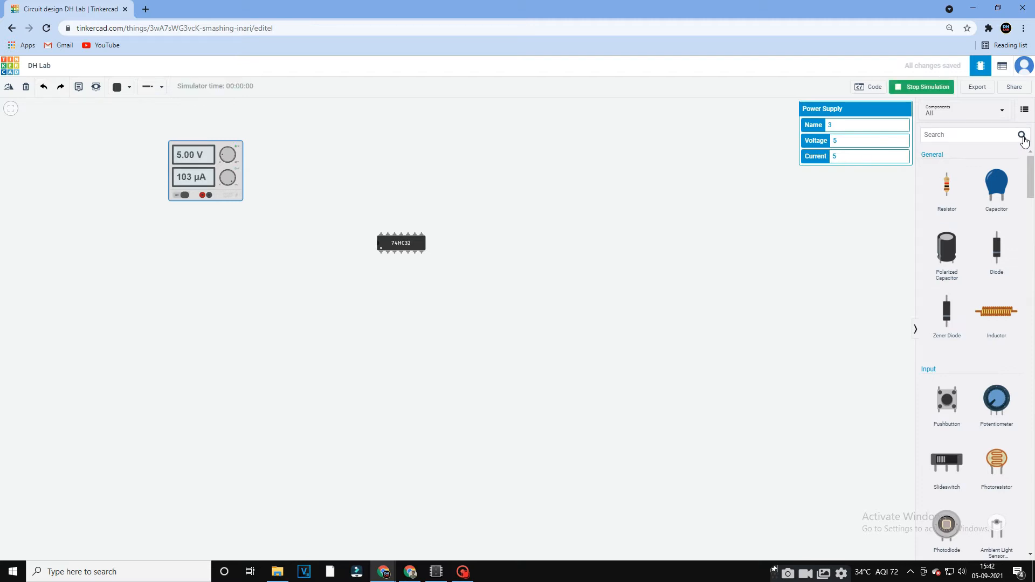
pyautogui.click(868, 86)
pyautogui.click(922, 87)
pyautogui.click(868, 86)
# Find the Slideswitch component and place three of them in a vertical column between the power supply and the OR gate chip.
pyautogui.click(954, 134)
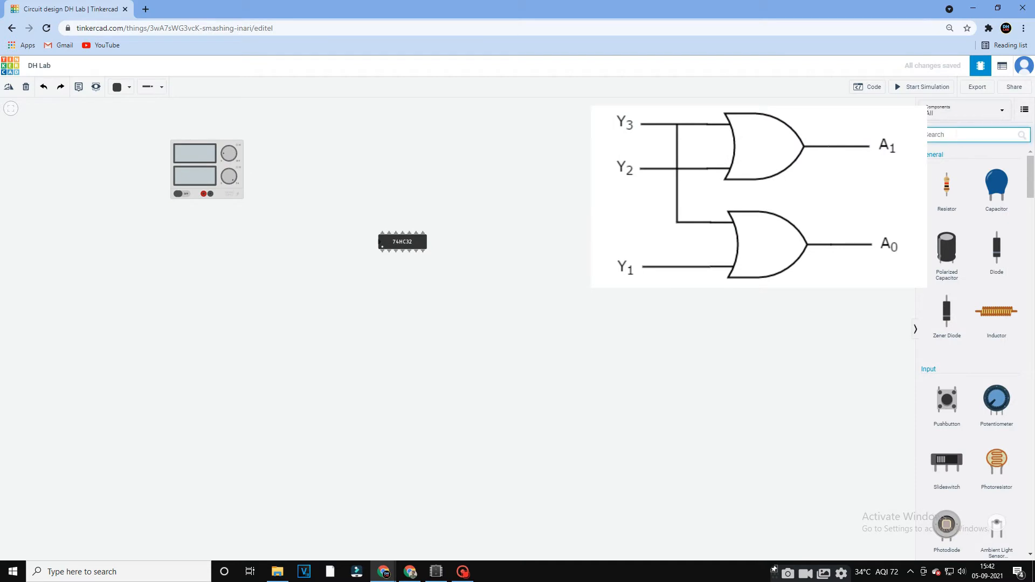
pyautogui.write('slide')
pyautogui.click(953, 151)
pyautogui.moveTo(946, 204); pyautogui.dragTo(294, 283)
pyautogui.click(295, 224)
pyautogui.click(297, 251)
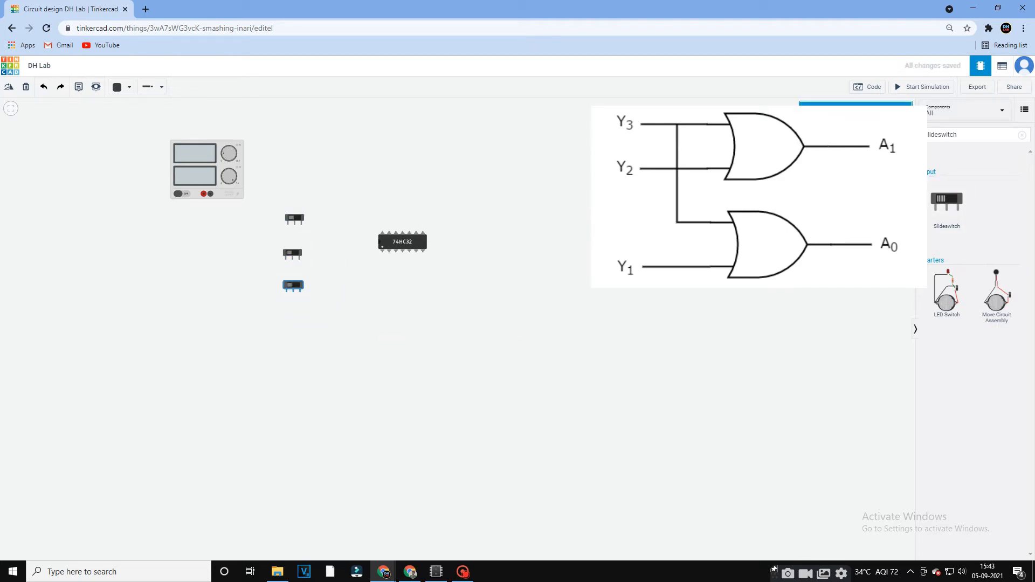
# Search the components for led and place one LED to the right of the OR gate chip.
pyautogui.click(1022, 135)
pyautogui.write('led')
pyautogui.moveTo(946, 202); pyautogui.dragTo(468, 260)
# Run a red wire from the power supply's positive terminal to the left terminal of the top slideswitch, nudging the switch into line.
pyautogui.click(204, 194)
pyautogui.click(123, 87)
pyautogui.click(140, 131)
pyautogui.click(205, 225)
pyautogui.click(287, 225)
pyautogui.moveTo(296, 218); pyautogui.dragTo(288, 211)
pyautogui.click(301, 232)
# Wire the left terminals of the middle and bottom slideswitches to the left terminal of the top slideswitch.
pyautogui.click(285, 259)
pyautogui.click(272, 260)
pyautogui.click(279, 217)
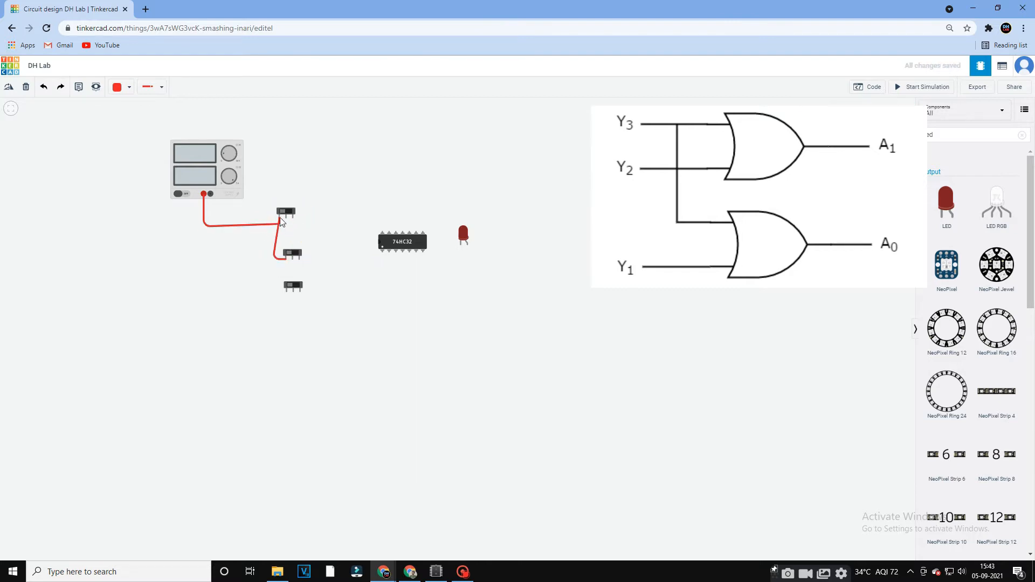
pyautogui.click(286, 292)
pyautogui.click(273, 292)
pyautogui.click(279, 218)
pyautogui.click(379, 314)
# Move the OR gate chip closer to the slideswitches and reposition the LED beside it.
pyautogui.moveTo(404, 245); pyautogui.dragTo(369, 252)
pyautogui.moveTo(464, 235); pyautogui.dragTo(444, 243)
pyautogui.scroll(1, 473, 280)
pyautogui.moveTo(473, 279); pyautogui.dragTo(518, 331)
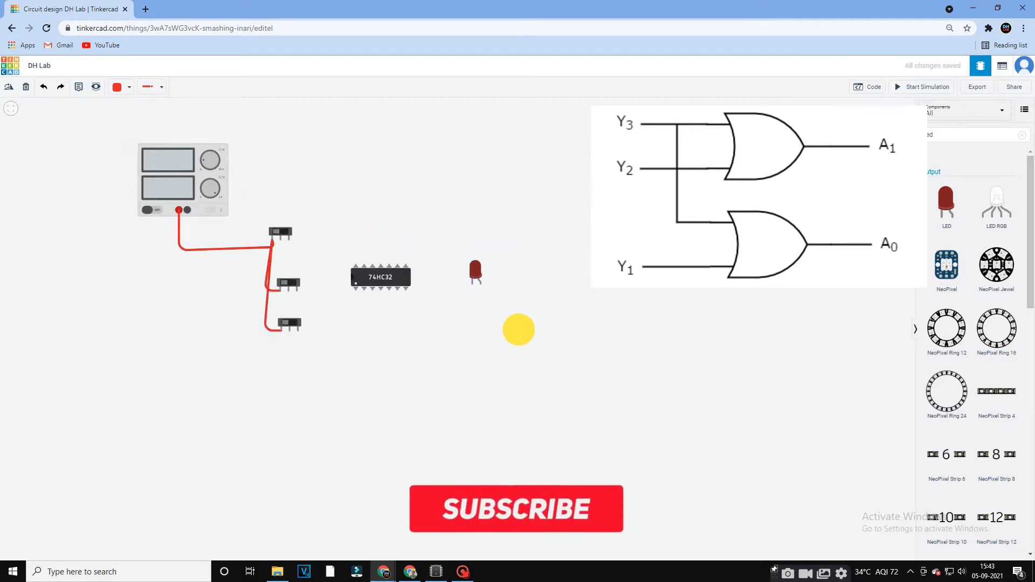
pyautogui.click(381, 329)
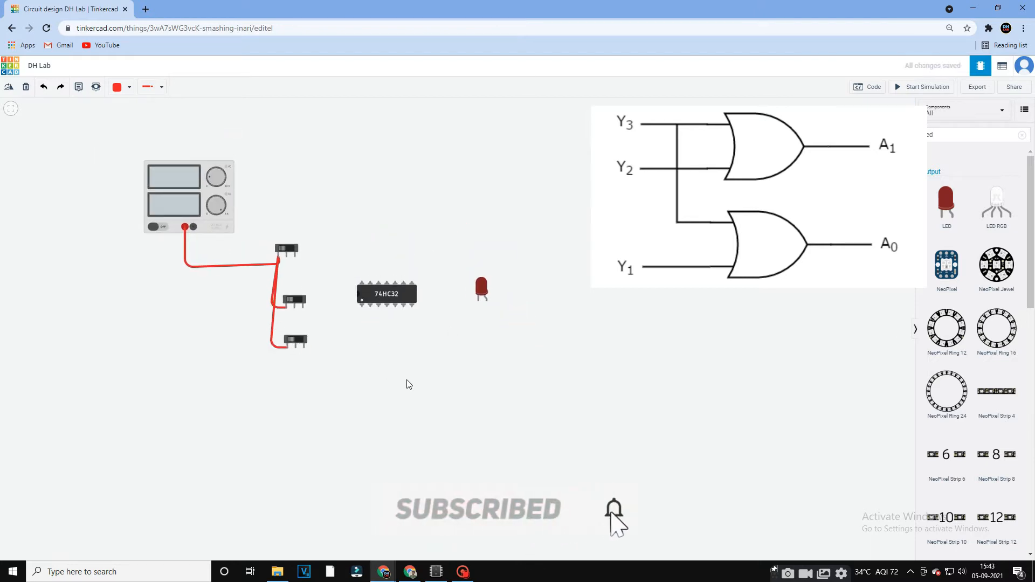
# Wire the bottom slideswitch's common terminal to the first pin on the OR gate chip's lower row.
pyautogui.click(295, 346)
pyautogui.click(296, 357)
pyautogui.click(361, 357)
pyautogui.click(364, 308)
pyautogui.click(363, 308)
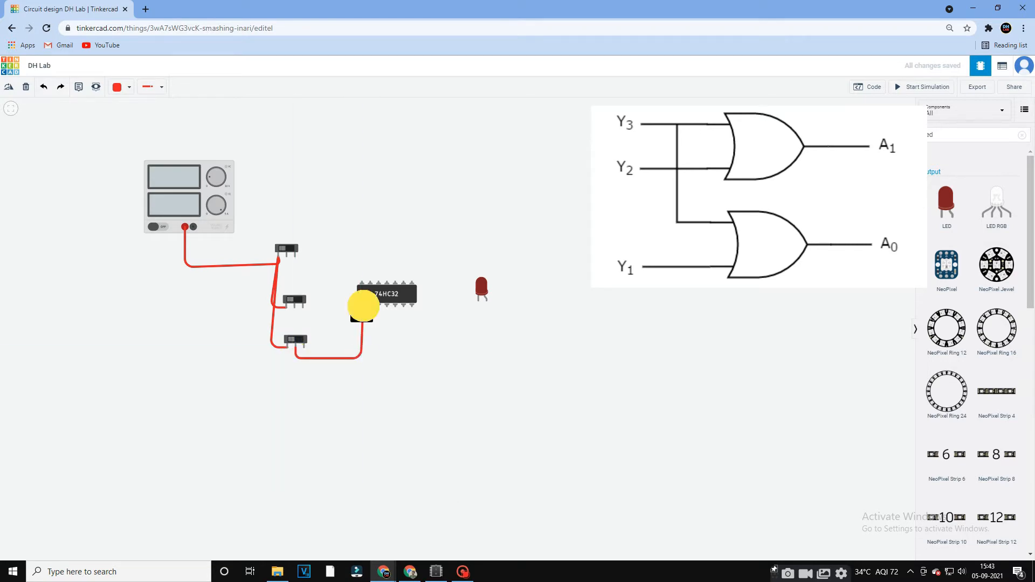
# Wire the top slideswitch's common terminal to the second pin on the OR gate chip's lower row.
pyautogui.click(286, 253)
pyautogui.click(287, 283)
pyautogui.click(339, 283)
pyautogui.click(339, 319)
pyautogui.click(371, 319)
pyautogui.click(371, 307)
# Wire the fifth pin on the OR gate chip's lower row to the middle slideswitch's common terminal.
pyautogui.click(395, 306)
pyautogui.click(396, 328)
pyautogui.click(296, 327)
pyautogui.click(295, 308)
pyautogui.click(435, 332)
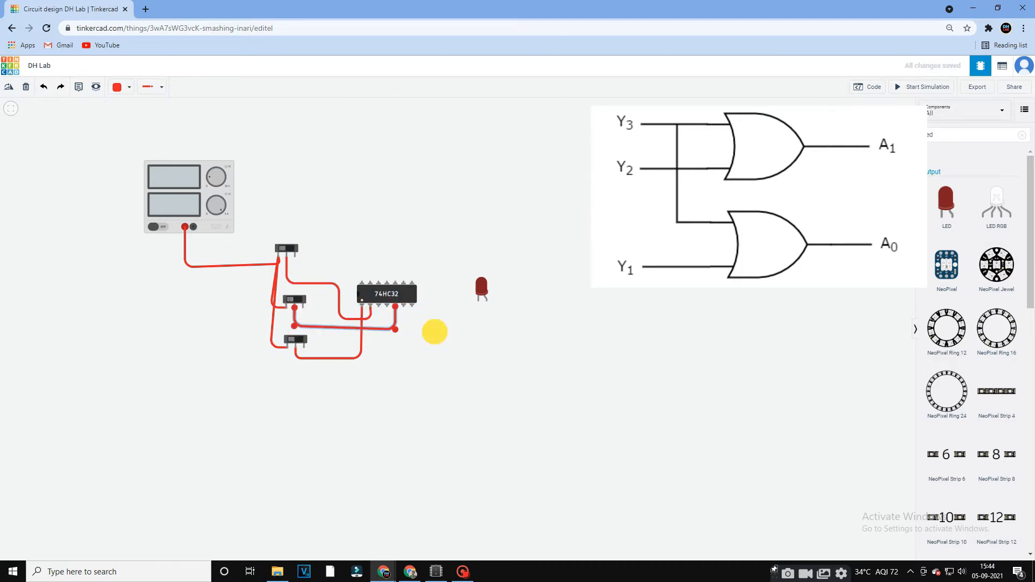
# Wire the fourth pin on the OR gate chip's lower row to the top slideswitch's common terminal.
pyautogui.click(387, 307)
pyautogui.click(387, 318)
pyautogui.click(320, 319)
pyautogui.click(320, 266)
pyautogui.click(285, 265)
pyautogui.click(286, 257)
pyautogui.click(480, 335)
# Wire the first OR gate's output, the third pin on the chip's lower row, to the LED's anode.
pyautogui.click(379, 307)
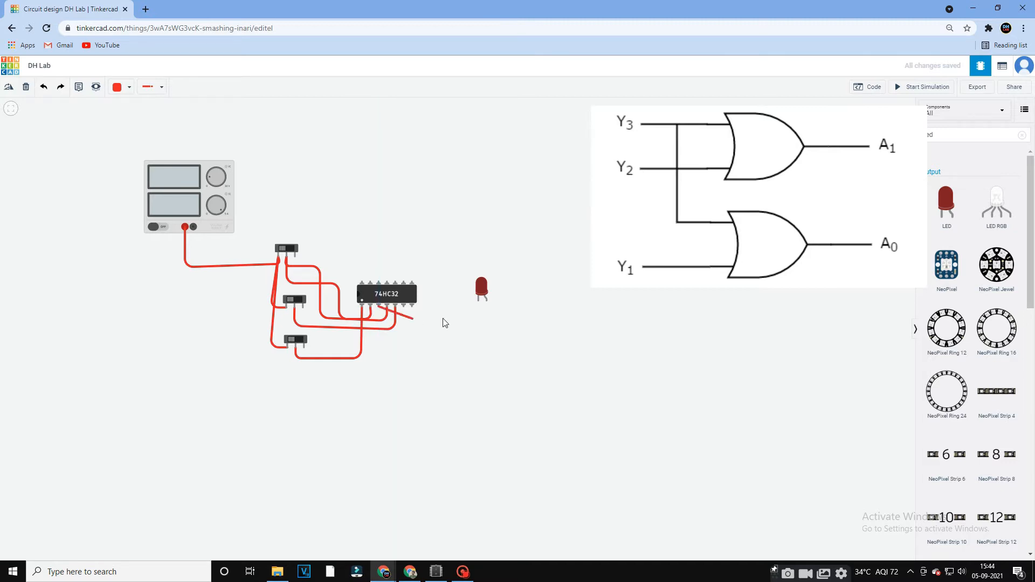
pyautogui.click(380, 333)
pyautogui.click(485, 335)
pyautogui.click(486, 298)
# Duplicate the LED to the right of the first and wire its anode to the sixth pin on the chip's lower row.
pyautogui.hotkey('ctrl', 'c')
pyautogui.hotkey('ctrl', 'v')
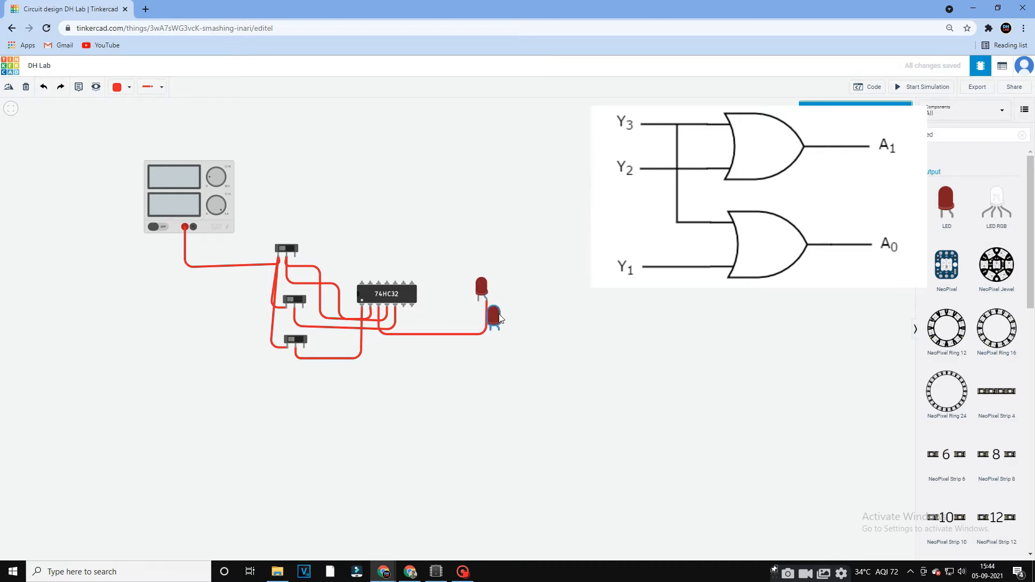
pyautogui.click(530, 301)
pyautogui.click(403, 309)
pyautogui.click(404, 334)
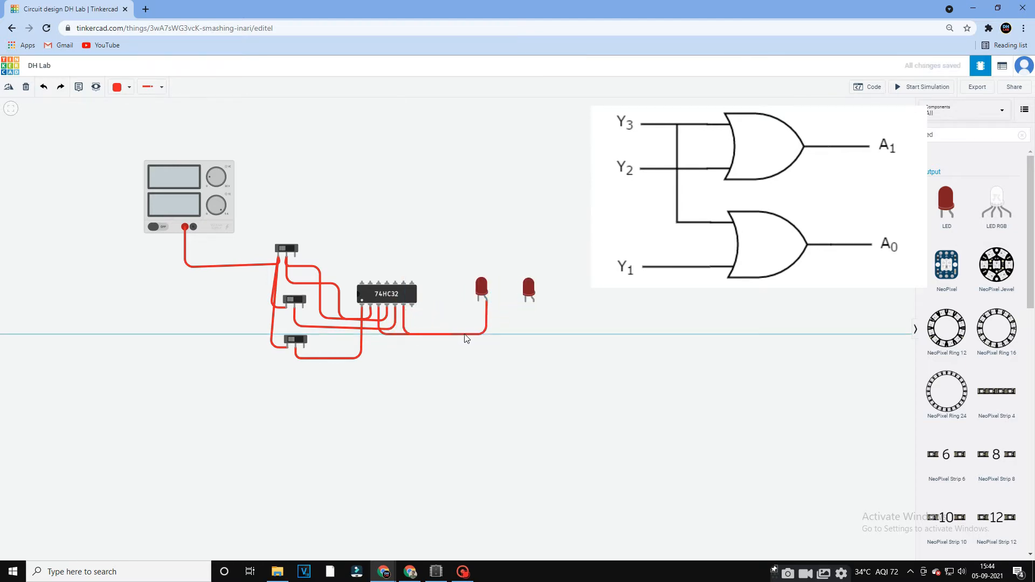
pyautogui.click(537, 334)
pyautogui.click(534, 301)
# Wire the OR gate chip's power pin to the power supply's positive terminal and set the wire colour to black.
pyautogui.click(362, 282)
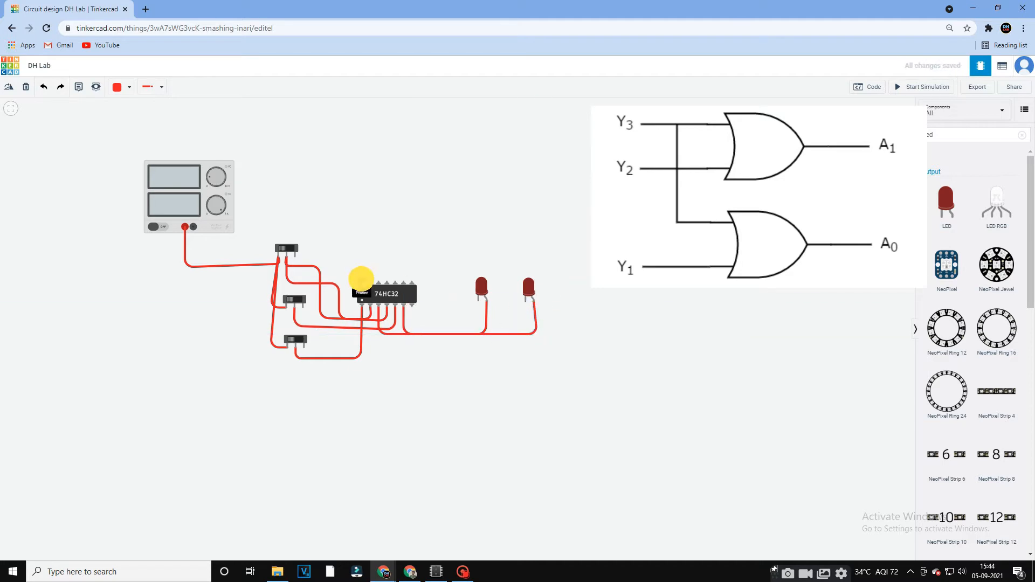
pyautogui.click(362, 240)
pyautogui.click(185, 227)
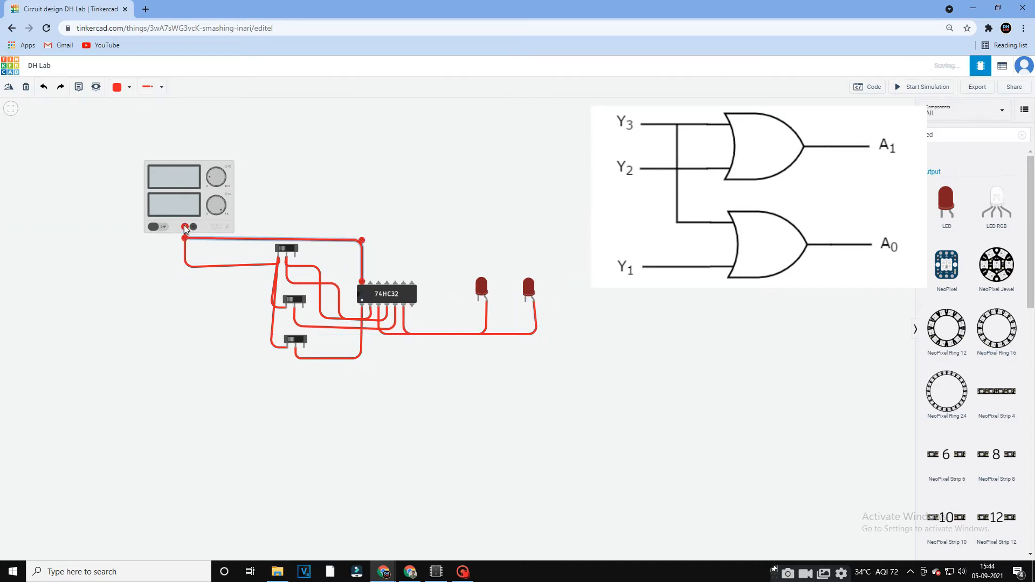
pyautogui.click(123, 86)
pyautogui.click(130, 112)
# Run a black wire from the power supply's negative terminal around the chip to the last pin on its lower row.
pyautogui.click(193, 227)
pyautogui.click(399, 227)
pyautogui.click(412, 282)
pyautogui.moveTo(413, 282); pyautogui.dragTo(430, 303)
pyautogui.moveTo(400, 227); pyautogui.dragTo(429, 227)
# Join both LED cathodes with a black wire and connect them to the power supply's negative terminal.
pyautogui.click(478, 299)
pyautogui.click(525, 300)
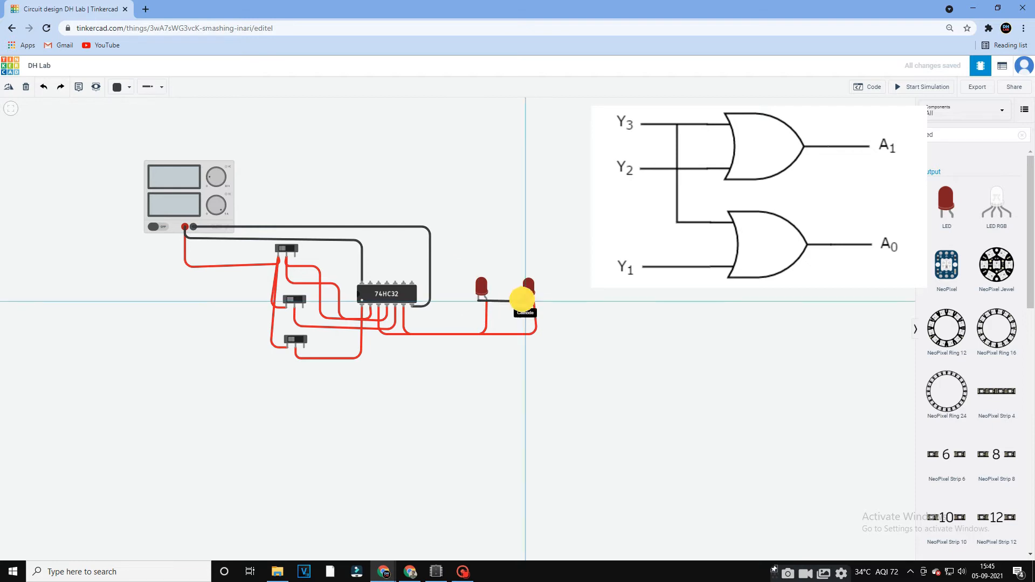
pyautogui.click(479, 300)
pyautogui.click(456, 300)
pyautogui.click(458, 222)
pyautogui.click(191, 227)
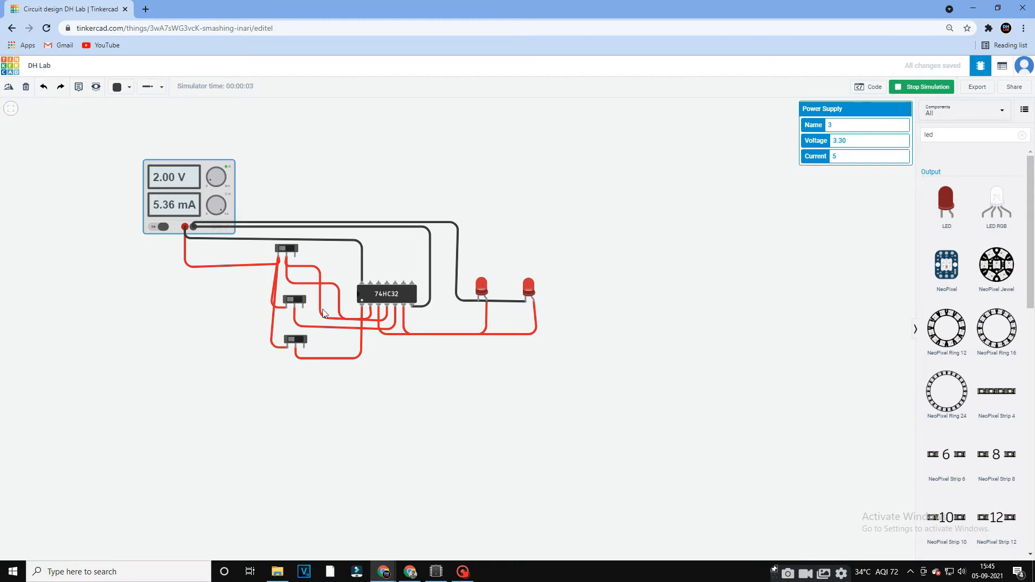
# Flip the top, middle and bottom slideswitches off one by one in the simulation to check the LEDs.
pyautogui.click(286, 249)
pyautogui.click(294, 299)
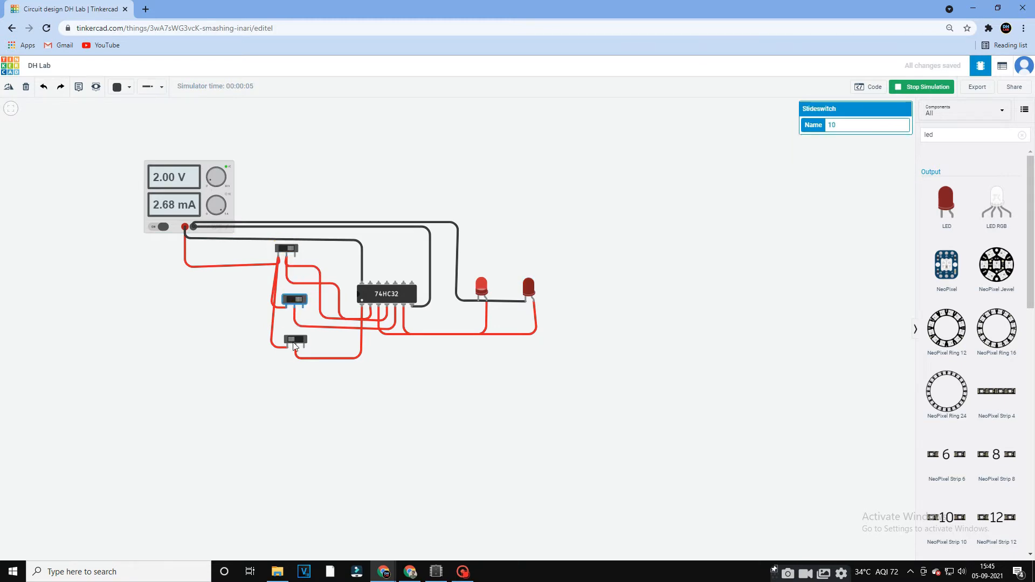
pyautogui.click(296, 340)
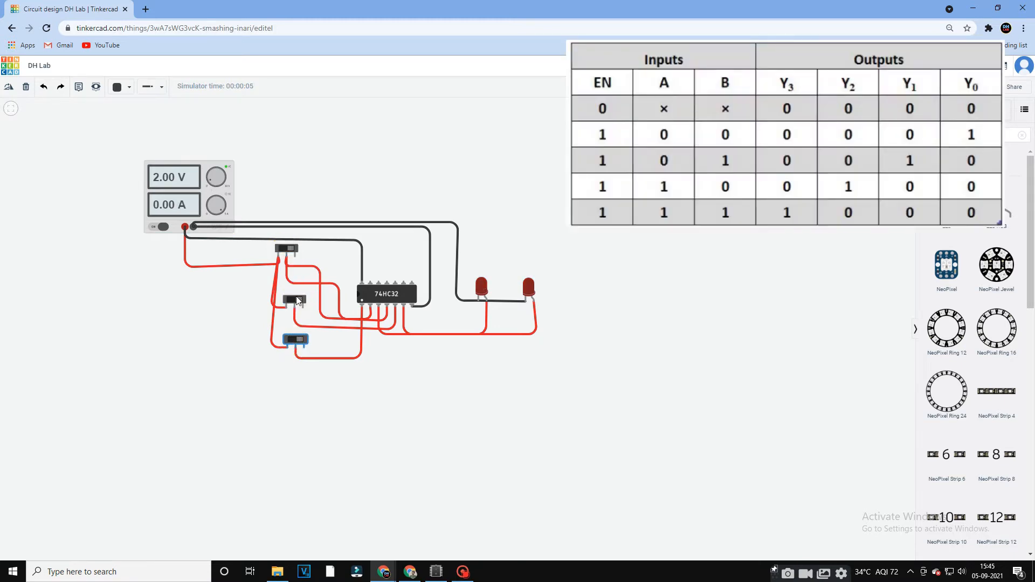
# Turn the bottom, middle and top slideswitches on and off in turn to test each encoder input against the LEDs.
pyautogui.click(297, 341)
pyautogui.click(298, 341)
pyautogui.click(296, 300)
pyautogui.click(302, 303)
pyautogui.click(290, 248)
pyautogui.click(292, 249)
# Repeat the encoder test by toggling the slideswitches again, starting from the bottom one, while watching the LED outputs.
pyautogui.click(301, 341)
pyautogui.click(297, 341)
pyautogui.click(298, 301)
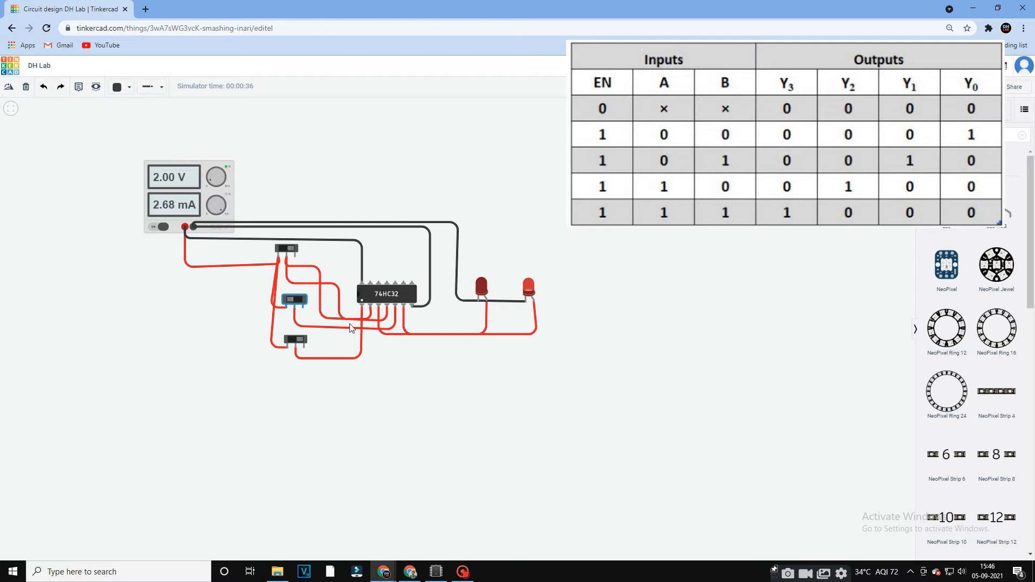
pyautogui.click(298, 301)
pyautogui.click(291, 250)
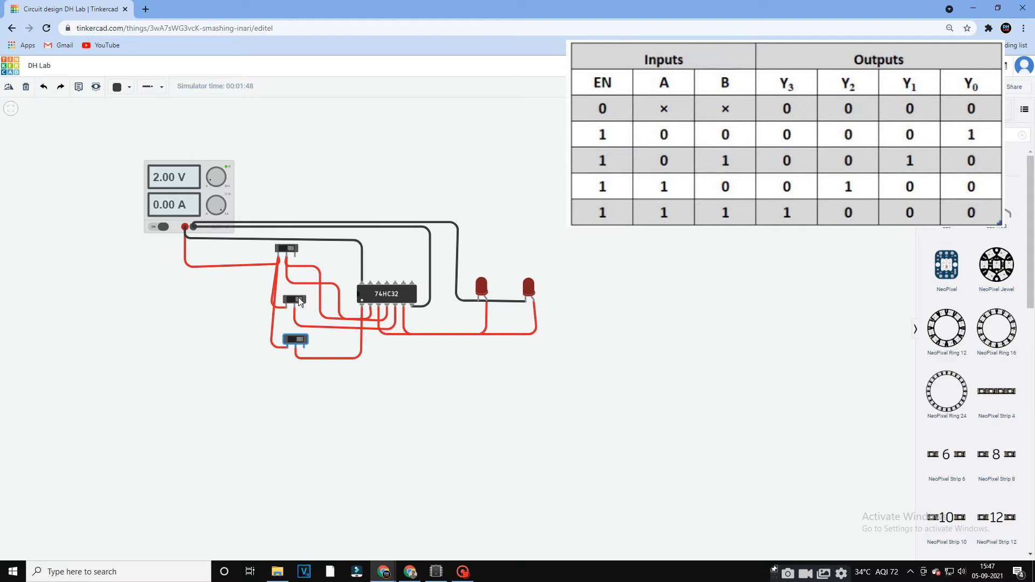
pyautogui.click(299, 340)
pyautogui.click(294, 341)
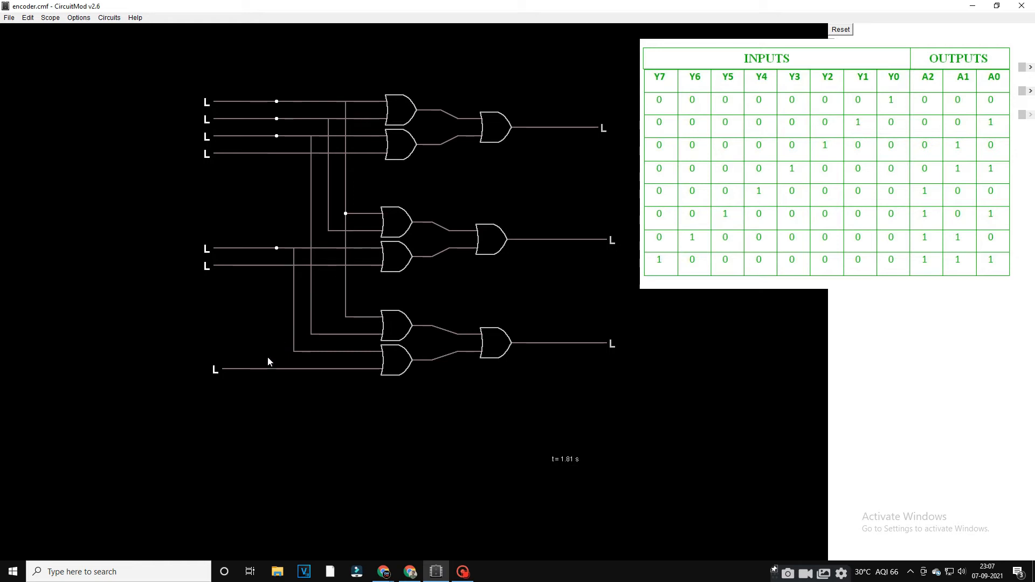
# In the CircuitMod encoder circuit, toggle the lowest three logic inputs (Y1, Y2, Y3) high and back low in turn.
pyautogui.click(258, 372)
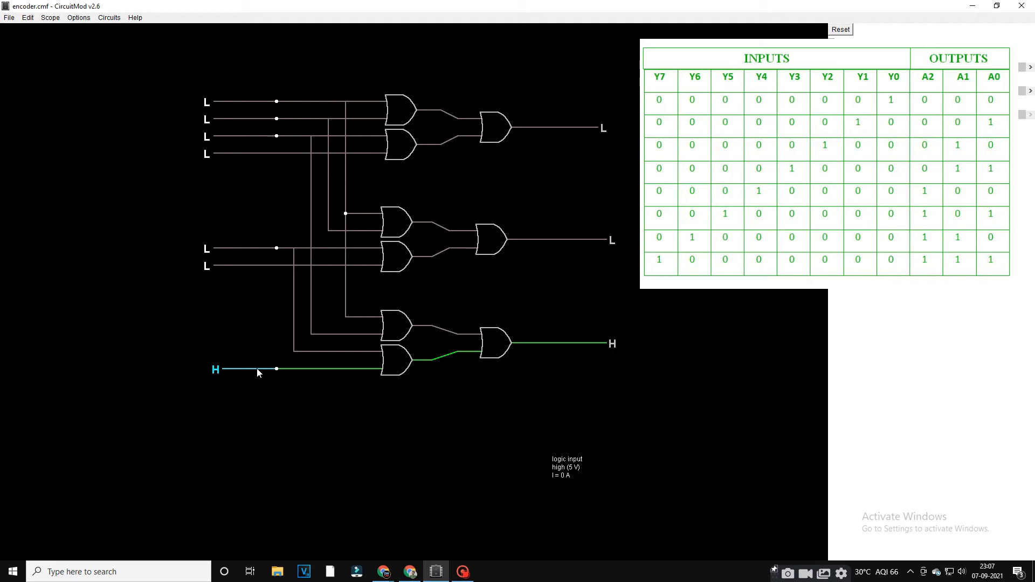
pyautogui.click(241, 368)
pyautogui.click(239, 266)
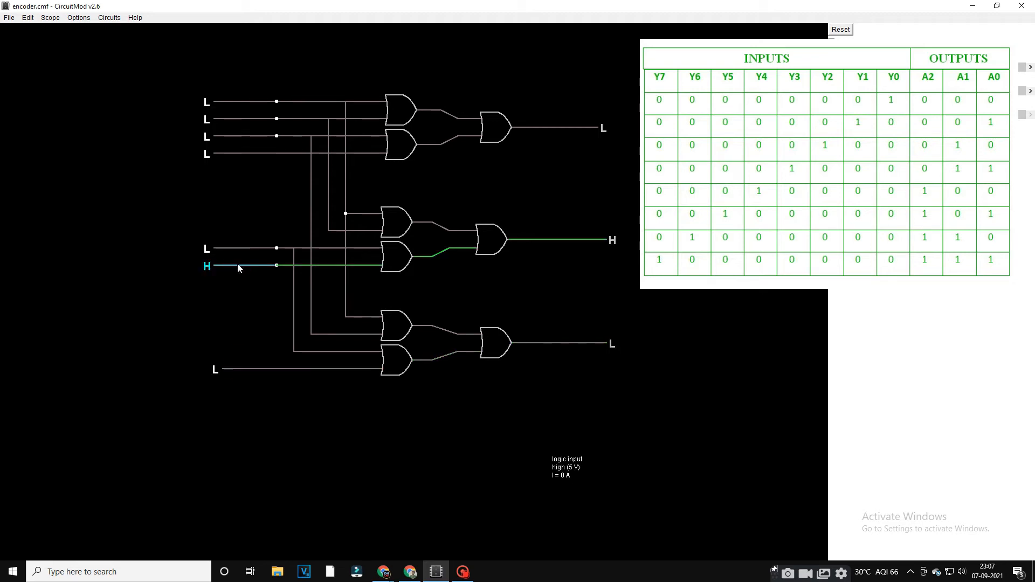
pyautogui.click(239, 266)
pyautogui.click(238, 248)
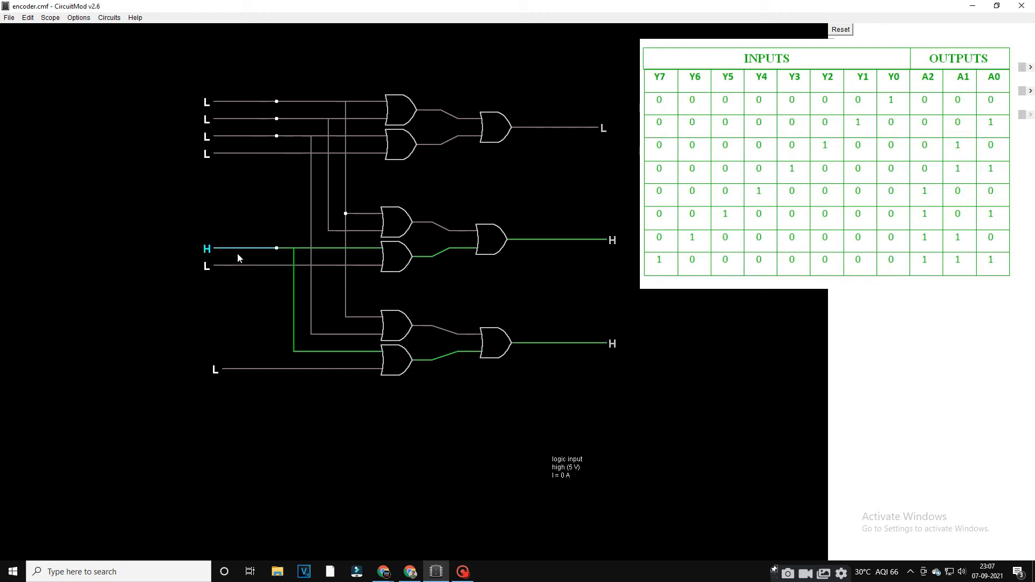
pyautogui.click(237, 249)
# Toggle logic inputs Y4, Y6 and Y1 of the eight-line encoder high and back low to check the outputs.
pyautogui.click(230, 156)
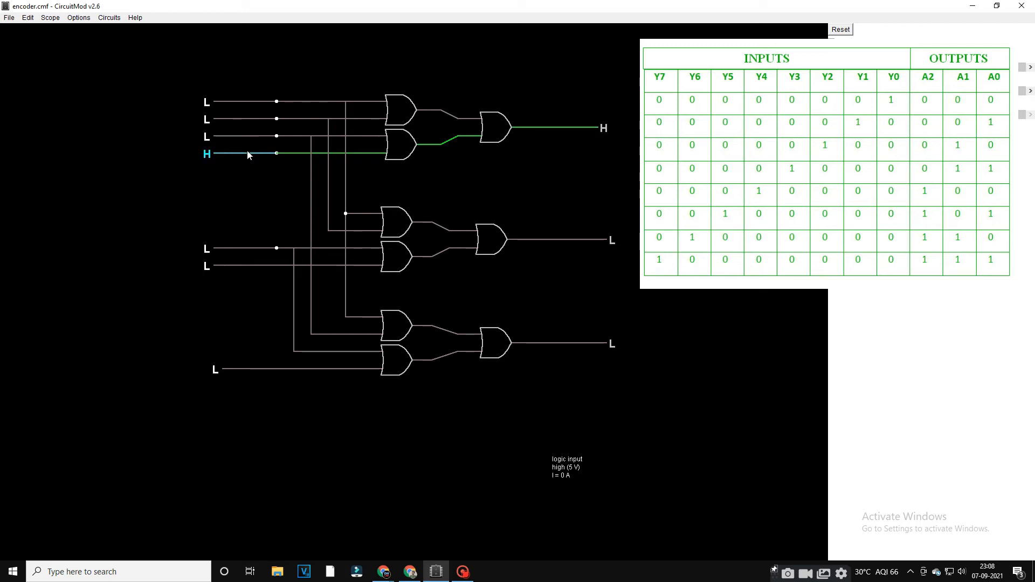
pyautogui.click(231, 154)
pyautogui.click(232, 122)
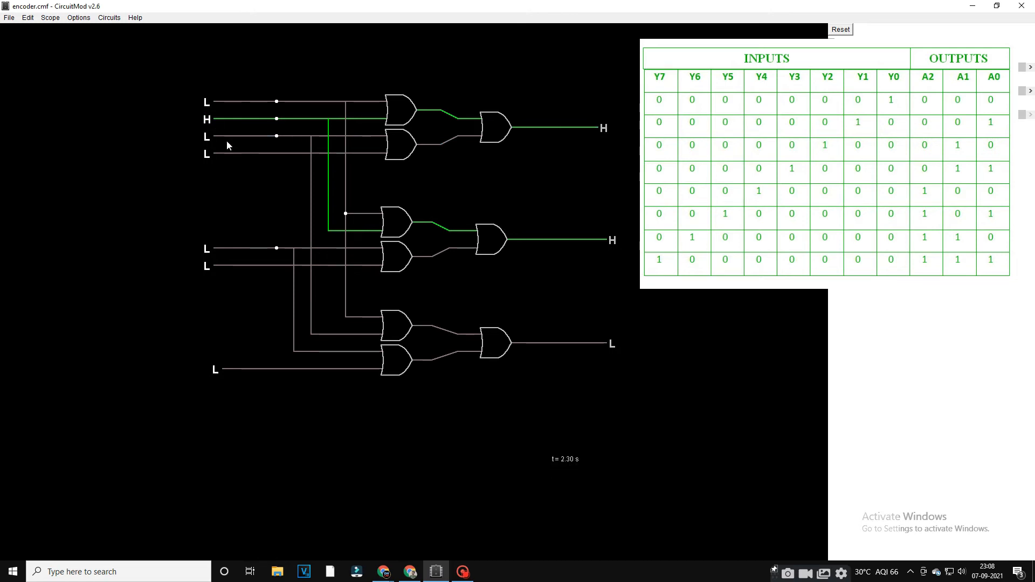
pyautogui.click(249, 370)
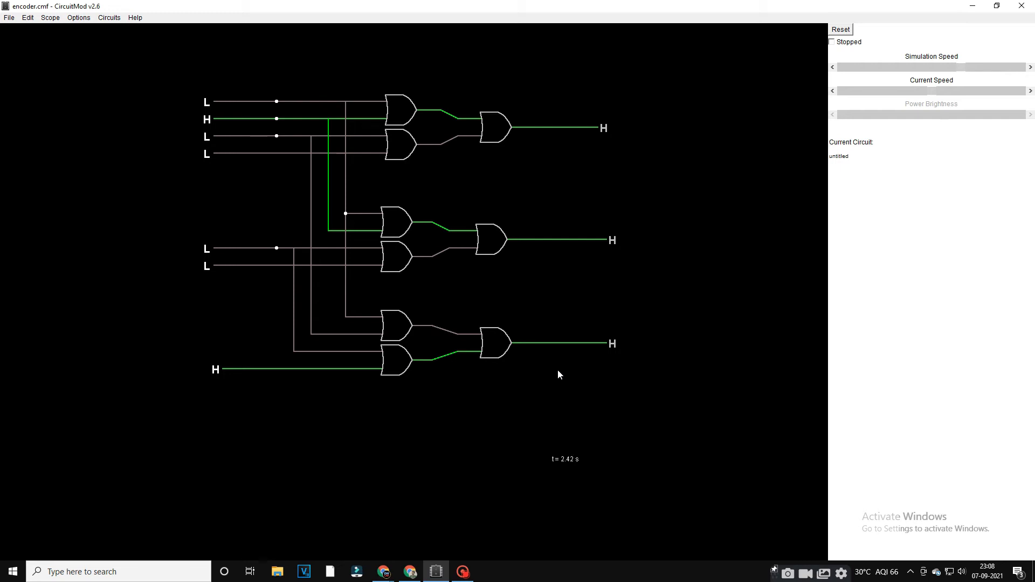
pyautogui.click(234, 372)
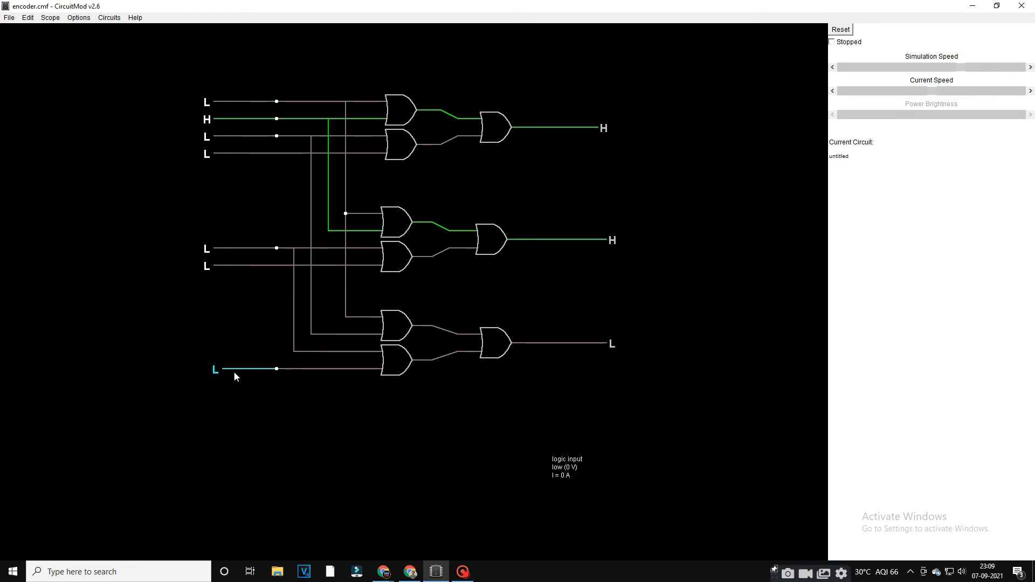
pyautogui.click(247, 119)
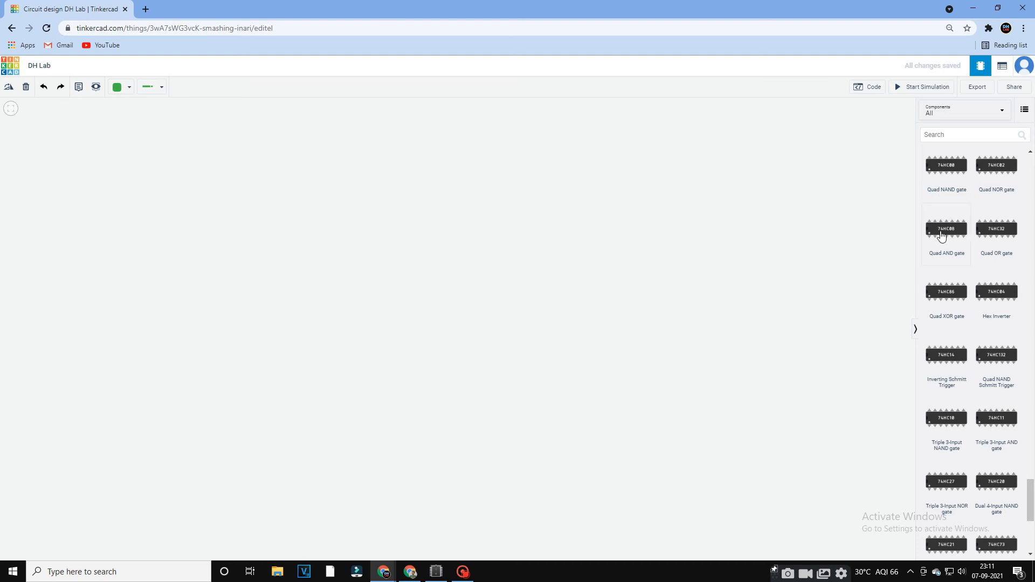
# Place a Quad AND gate (74HC08) on the empty canvas in the Tinkercad circuit editor.
pyautogui.moveTo(941, 236); pyautogui.dragTo(542, 238)
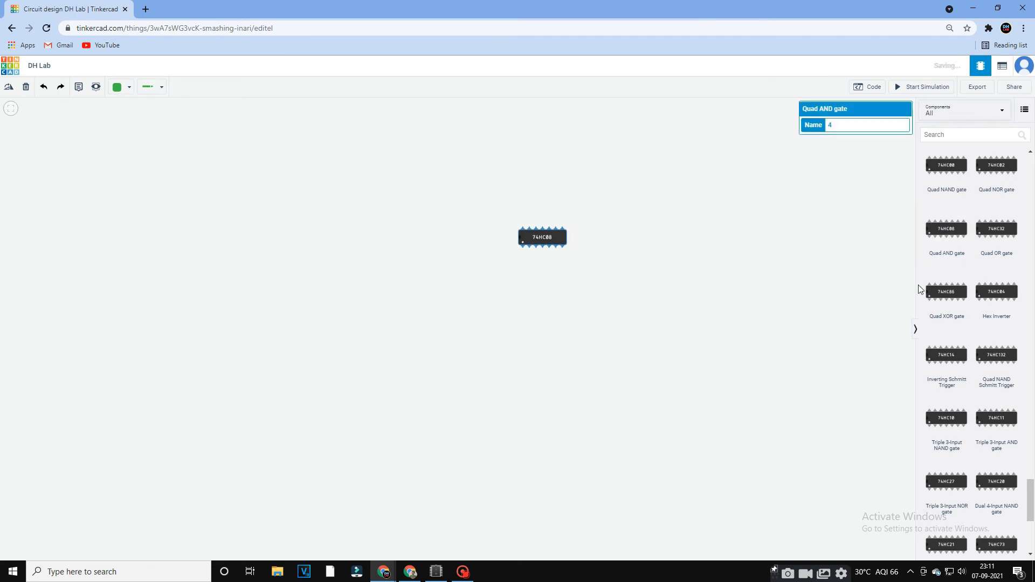
# Place a Hex Inverter (74HC04) and a power supply on the canvas, arranging both chips in a row below and beside the supply.
pyautogui.moveTo(998, 293); pyautogui.dragTo(412, 194)
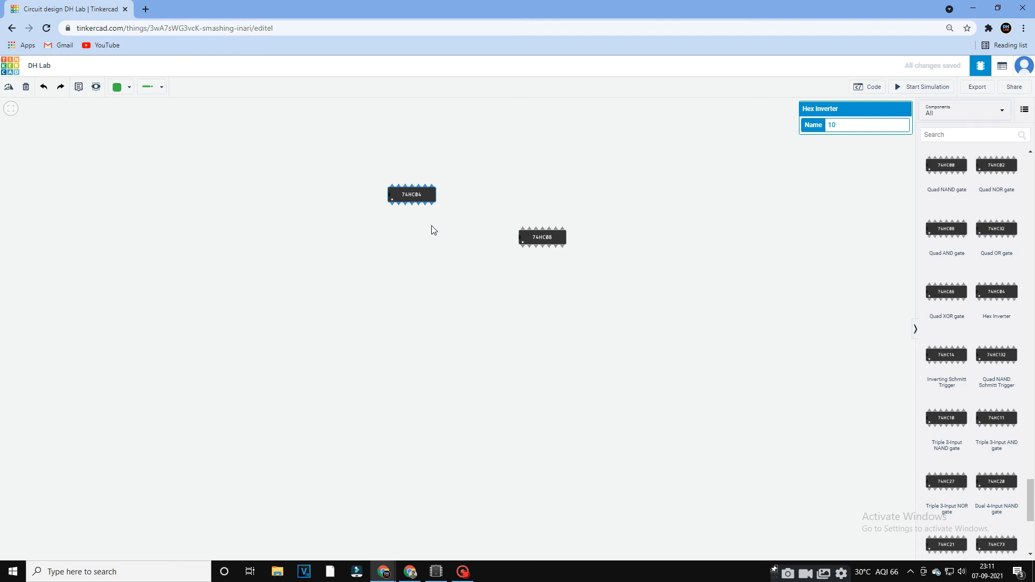
pyautogui.click(970, 134)
pyautogui.write('po')
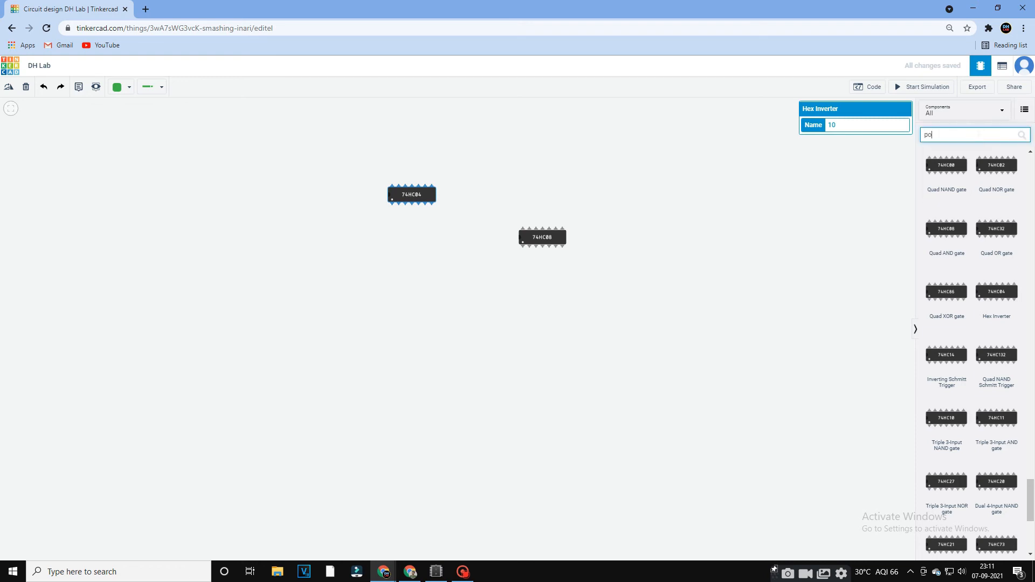
pyautogui.write('wer')
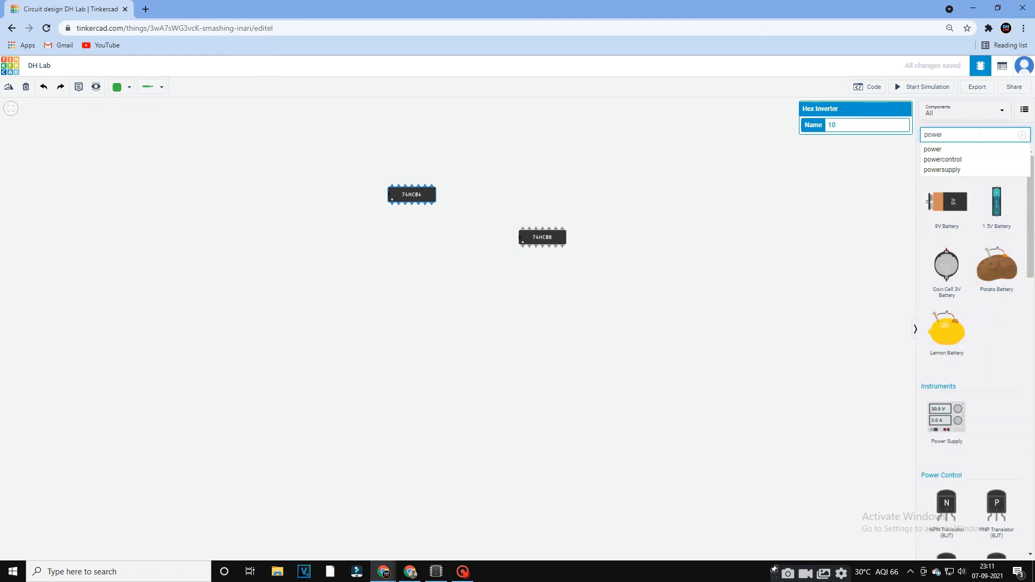
pyautogui.click(975, 169)
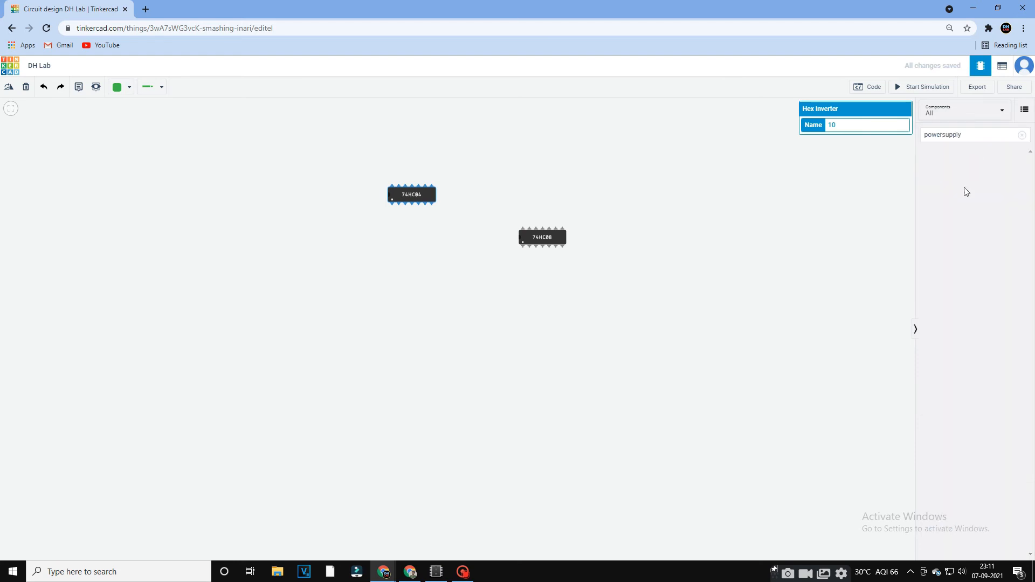
pyautogui.moveTo(946, 421); pyautogui.dragTo(211, 206)
pyautogui.moveTo(411, 194); pyautogui.dragTo(381, 266)
pyautogui.moveTo(542, 237); pyautogui.dragTo(505, 274)
# Add two slideswitches one above the other below the power supply and move the hex inverter closer to them.
pyautogui.write('slide')
pyautogui.moveTo(946, 207); pyautogui.dragTo(256, 248)
pyautogui.hotkey('ctrl', 'c')
pyautogui.hotkey('ctrl', 'v')
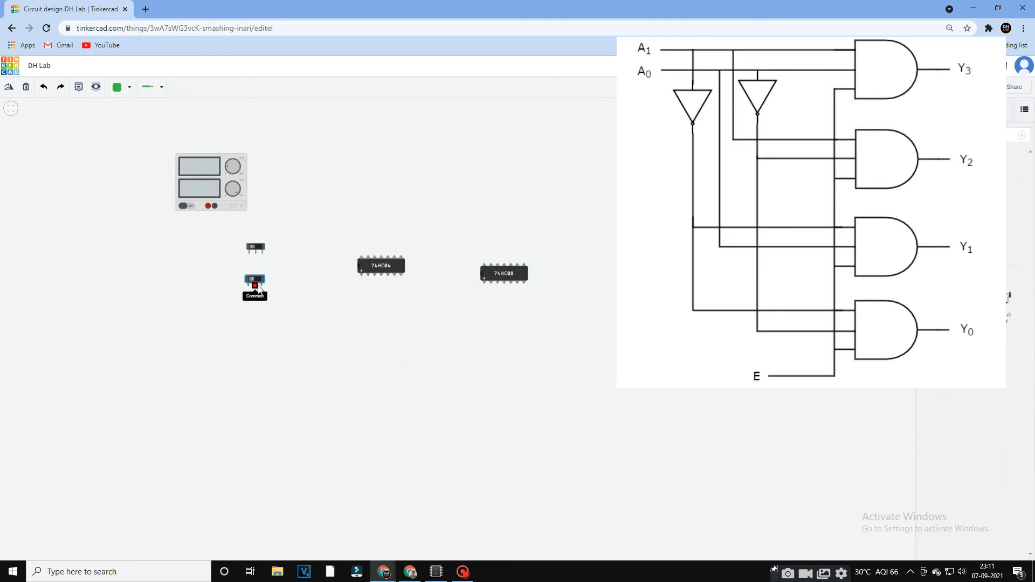
pyautogui.moveTo(382, 266); pyautogui.dragTo(330, 262)
# Set the wire colour to red and wire the power supply's positive terminal to the left terminals of both slideswitches.
pyautogui.click(121, 87)
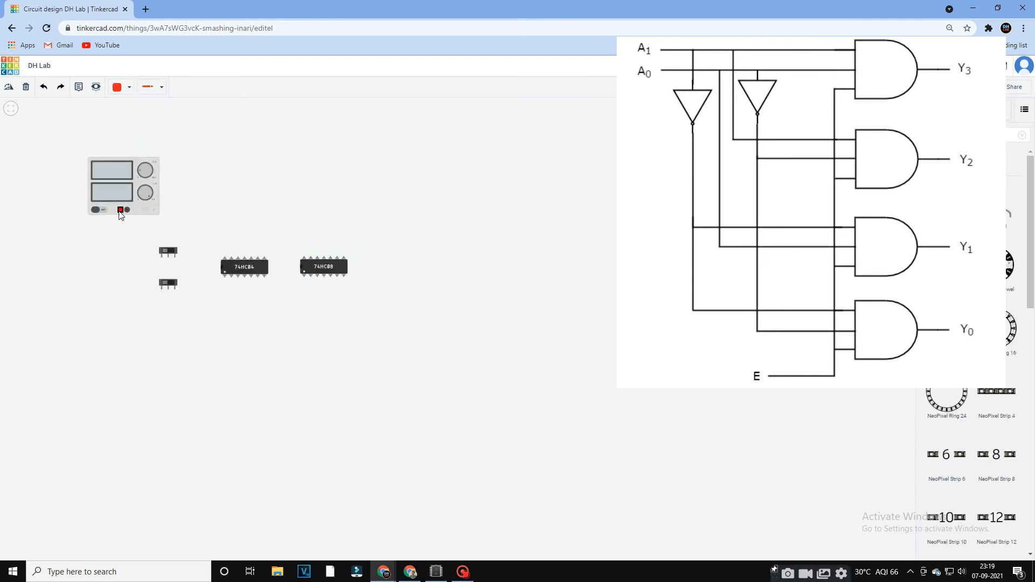
pyautogui.click(120, 210)
pyautogui.click(120, 259)
pyautogui.click(163, 259)
pyautogui.click(162, 257)
pyautogui.click(161, 287)
# Wire the upper slideswitch's common to the first inverter's input and the lower slideswitch's common to the second inverter's input.
pyautogui.click(169, 257)
pyautogui.click(168, 277)
pyautogui.moveTo(225, 277); pyautogui.dragTo(223, 278)
pyautogui.click(215, 274)
pyautogui.click(168, 289)
pyautogui.click(168, 298)
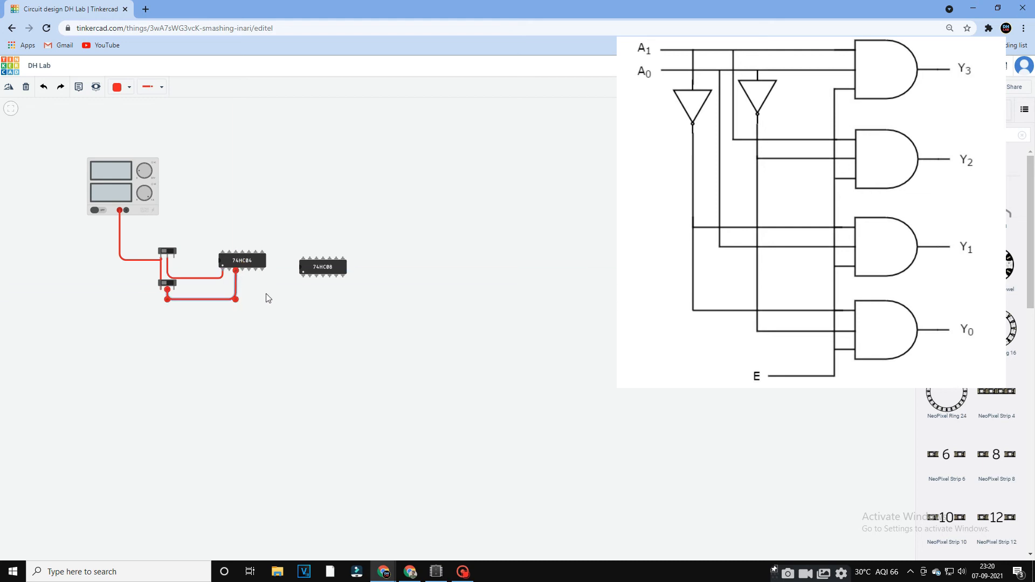
# Wire the outputs of the first and second inverters to inputs 1A and 1B of the Quad AND gate.
pyautogui.click(229, 270)
pyautogui.click(230, 289)
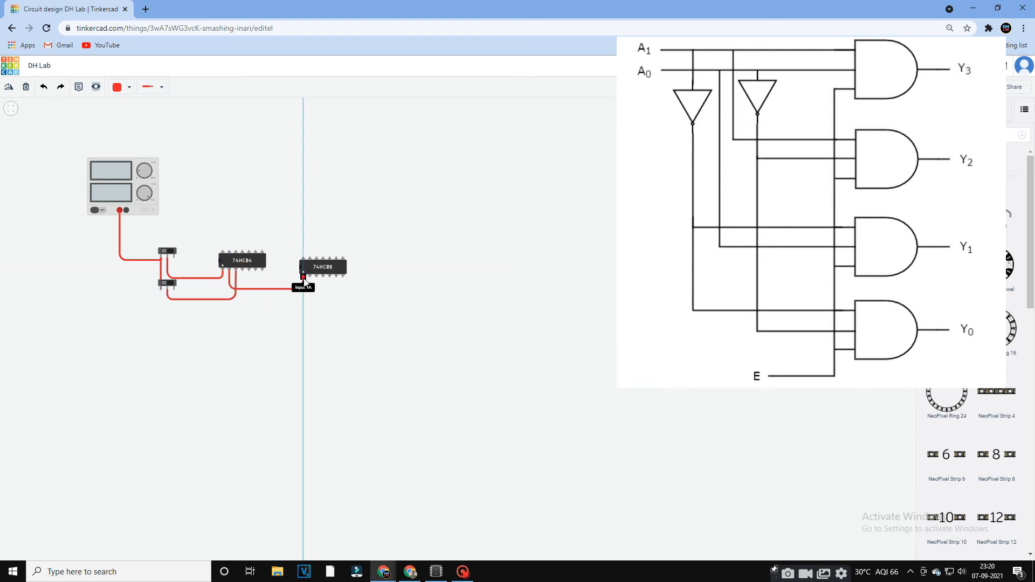
pyautogui.click(304, 276)
pyautogui.click(242, 270)
pyautogui.click(243, 294)
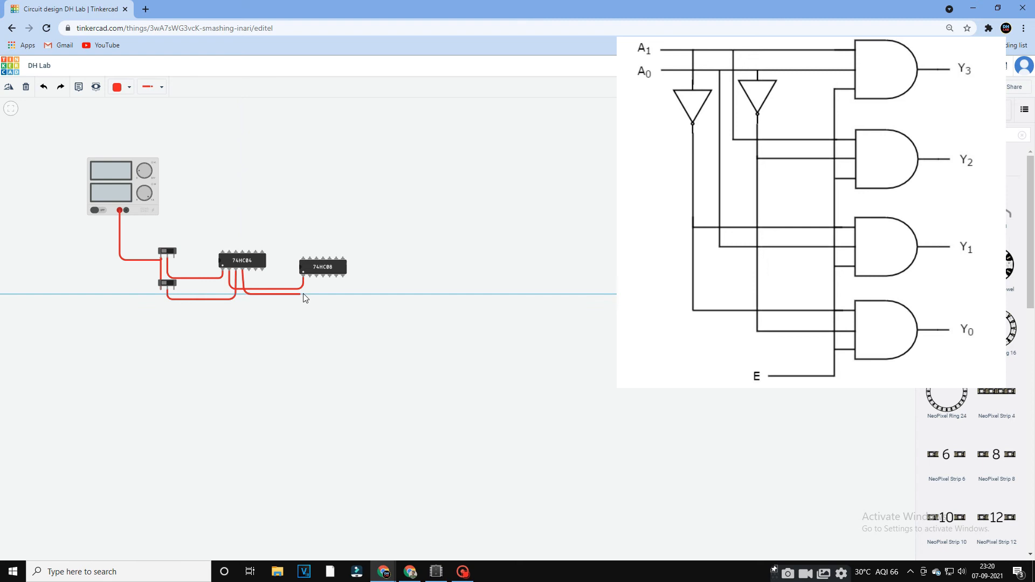
pyautogui.click(311, 278)
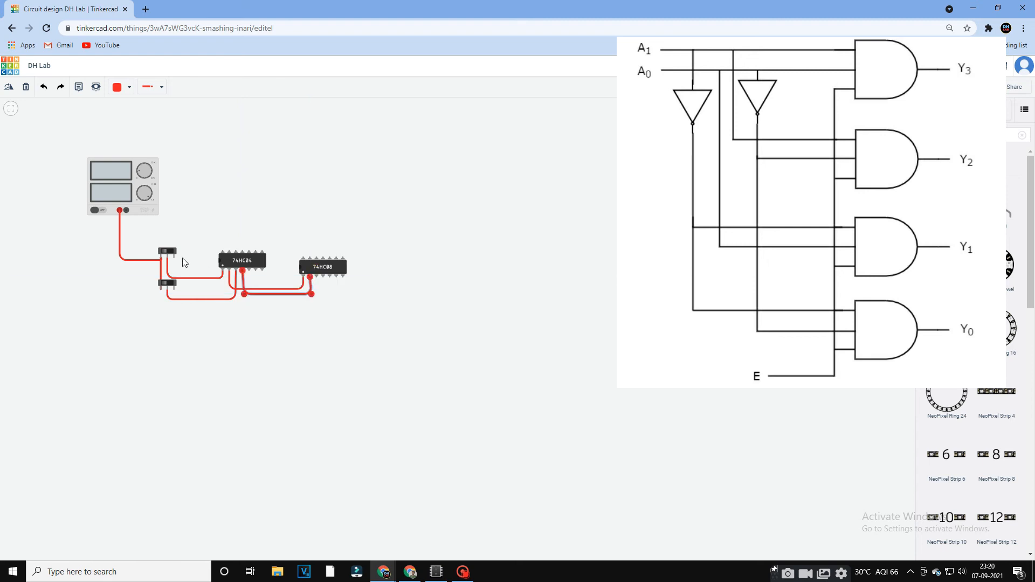
pyautogui.click(205, 268)
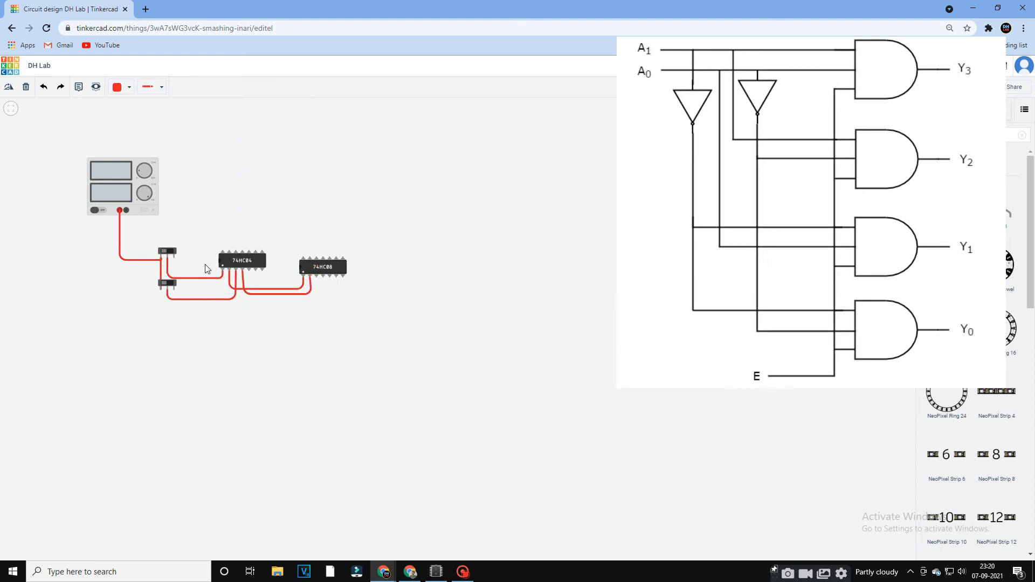
# Wire the second inverter's output and the first inverter's input to the two inputs of the second AND gate.
pyautogui.click(242, 271)
pyautogui.click(243, 302)
pyautogui.click(323, 276)
pyautogui.click(222, 269)
pyautogui.click(222, 313)
pyautogui.click(329, 312)
pyautogui.click(329, 276)
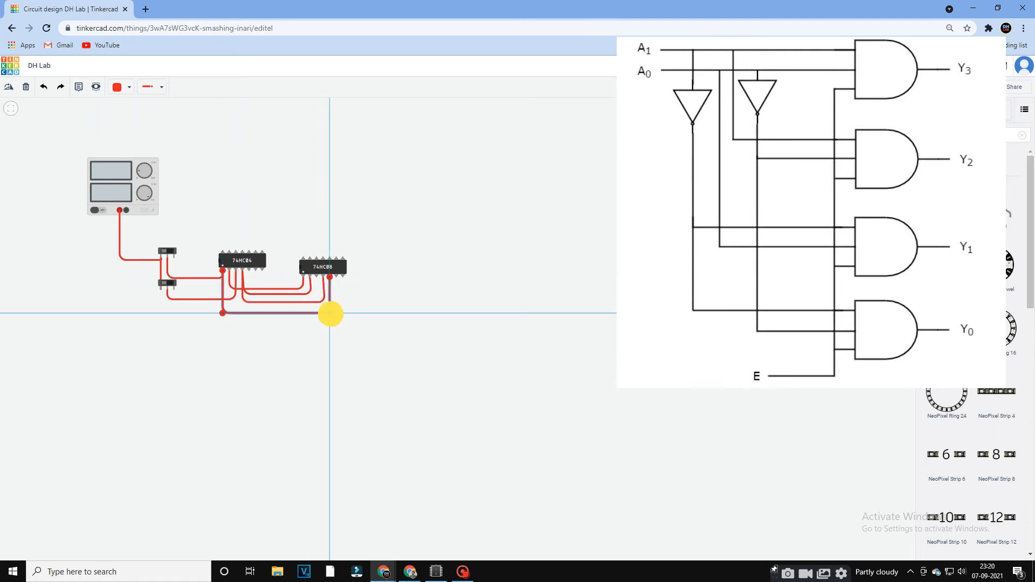
# Wire the second inverter's input and the first inverter's output to the two inputs of the third AND gate.
pyautogui.click(236, 270)
pyautogui.click(236, 281)
pyautogui.click(284, 281)
pyautogui.click(285, 255)
pyautogui.click(337, 256)
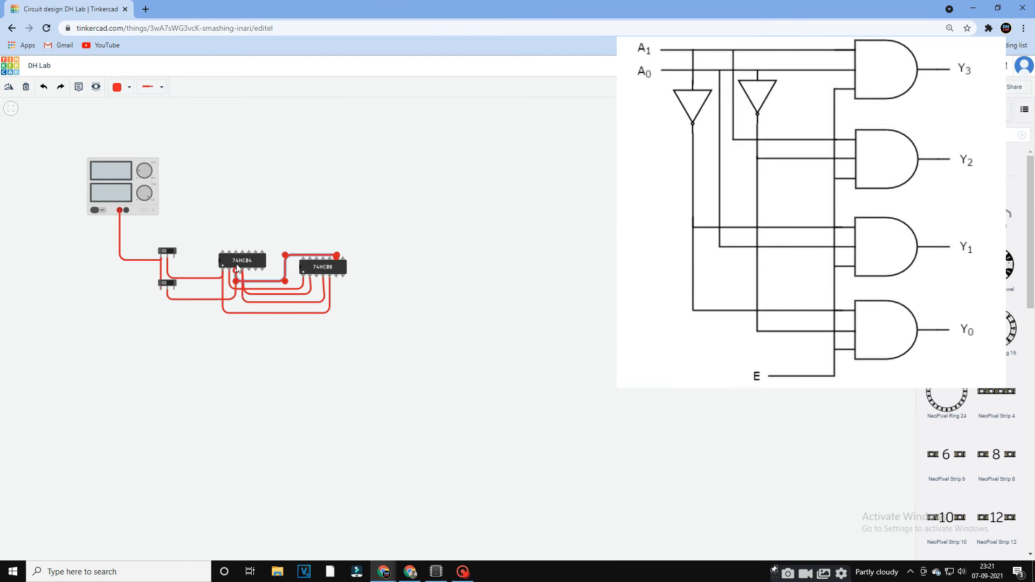
pyautogui.click(230, 269)
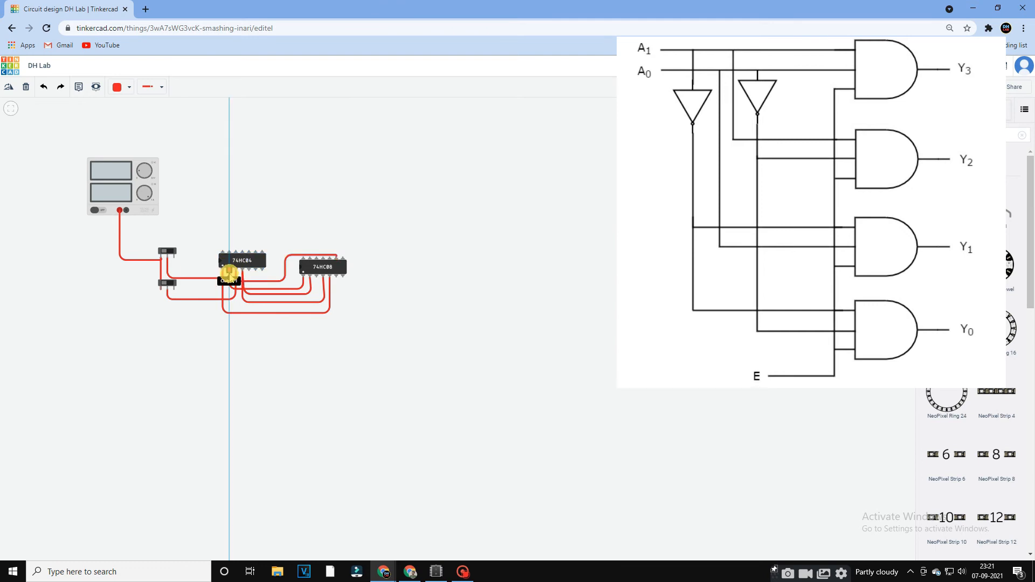
pyautogui.click(276, 275)
pyautogui.click(277, 249)
pyautogui.click(329, 249)
pyautogui.click(330, 258)
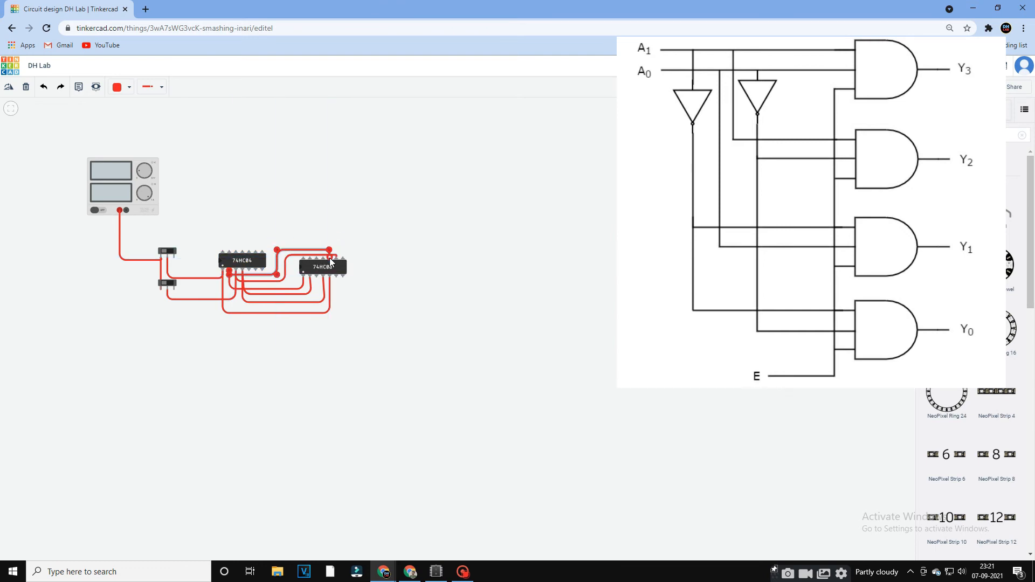
# Wire the first and second inverters' inputs to the two inputs of the fourth AND gate, routing both wires around the inverter chip.
pyautogui.click(223, 270)
pyautogui.click(210, 275)
pyautogui.click(210, 234)
pyautogui.click(315, 234)
pyautogui.click(317, 258)
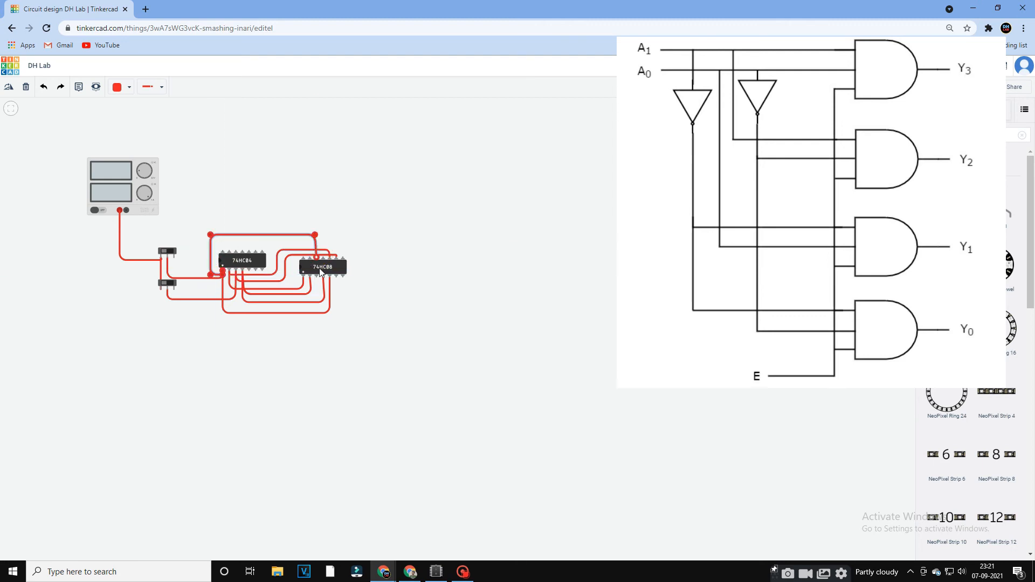
pyautogui.click(236, 274)
pyautogui.click(200, 278)
pyautogui.click(200, 230)
pyautogui.click(308, 229)
pyautogui.click(309, 258)
# Connect the power pin of the AND chip to the supply's positive terminal and link the inverter chip's power pin to it.
pyautogui.click(303, 257)
pyautogui.click(303, 236)
pyautogui.click(119, 235)
pyautogui.click(119, 210)
pyautogui.click(222, 251)
pyautogui.click(221, 245)
pyautogui.click(304, 245)
pyautogui.click(303, 259)
# Place a red LED beside the AND chip and duplicate it three times to form a vertical column of four LEDs.
pyautogui.click(947, 206)
pyautogui.click(398, 265)
pyautogui.hotkey('ctrl', 'c')
pyautogui.hotkey('ctrl', 'v')
pyautogui.click(399, 303)
pyautogui.hotkey('ctrl', 'v')
pyautogui.click(397, 231)
pyautogui.hotkey('ctrl', 'v')
pyautogui.click(396, 189)
# Wire the first AND gate's output to the lowest LED's anode and the second gate's output to the anode of the LED above.
pyautogui.click(316, 277)
pyautogui.click(316, 329)
pyautogui.click(407, 328)
pyautogui.click(407, 304)
pyautogui.click(400, 264)
pyautogui.click(401, 280)
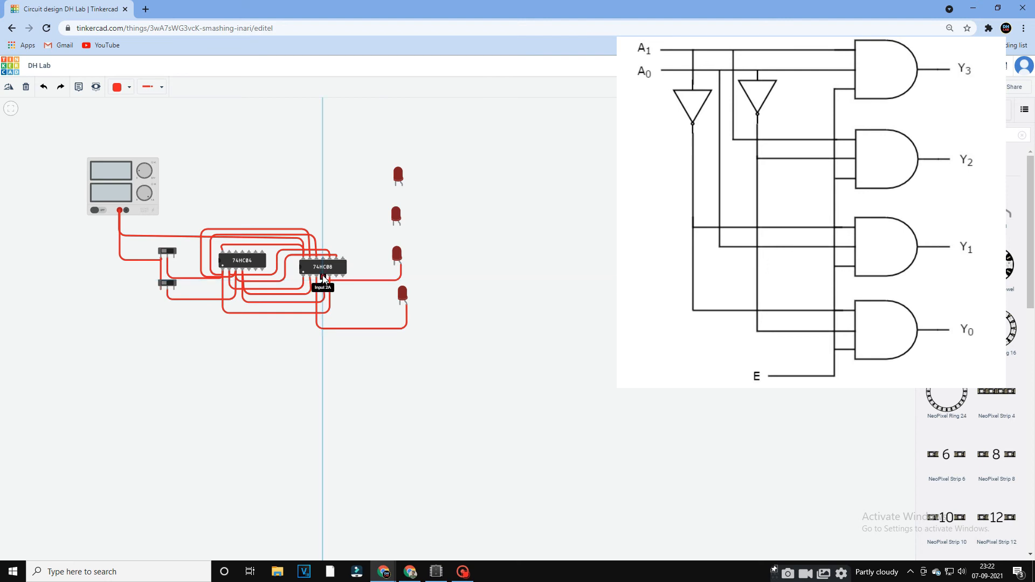
pyautogui.click(335, 277)
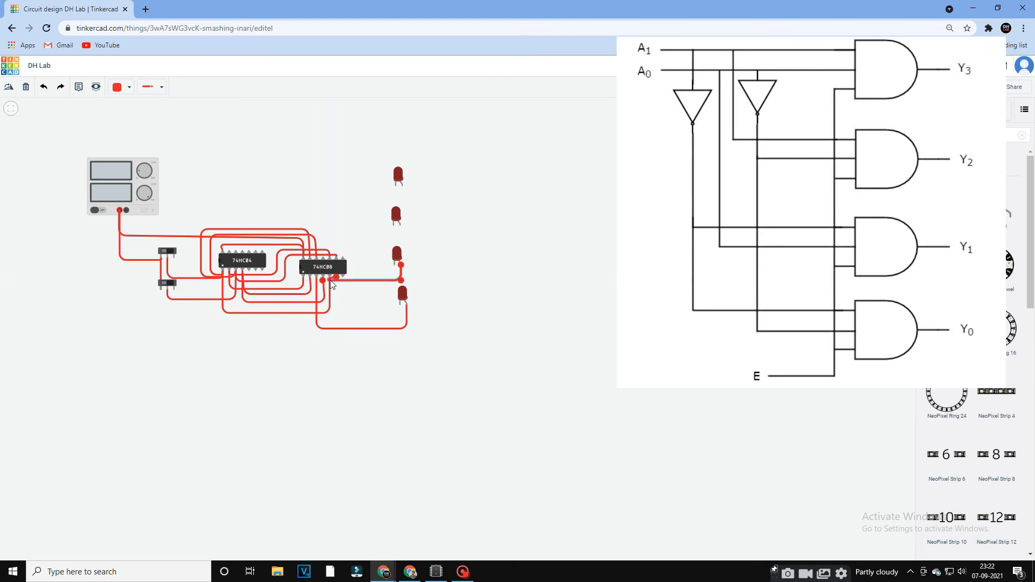
# Wire the third AND gate's output to the anode of the second LED from the top and the fourth gate's output to the top LED's anode.
pyautogui.click(400, 227)
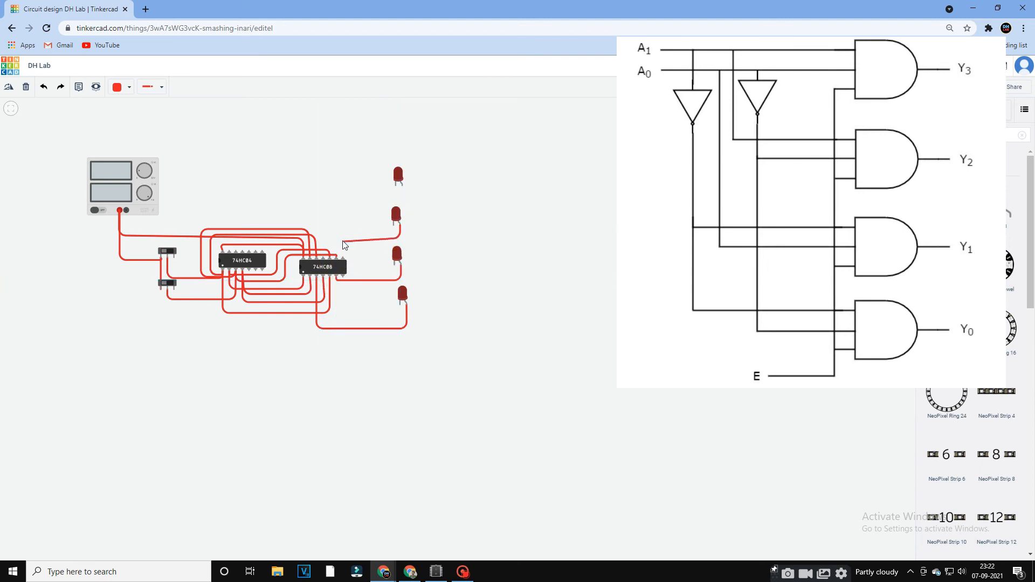
pyautogui.click(322, 238)
pyautogui.click(322, 256)
pyautogui.moveTo(322, 257); pyautogui.dragTo(343, 259)
pyautogui.click(402, 186)
pyautogui.click(403, 198)
pyautogui.click(323, 198)
pyautogui.click(322, 256)
# Set the wire colour to black and wire the power supply's negative terminal to the right terminals of both slideswitches.
pyautogui.click(114, 114)
pyautogui.click(127, 86)
pyautogui.click(140, 116)
pyautogui.click(126, 210)
pyautogui.click(126, 226)
pyautogui.click(171, 226)
pyautogui.click(174, 258)
pyautogui.click(174, 289)
pyautogui.click(173, 258)
# Link the ground pins of the inverter and AND chips and connect them to the power supply's negative terminal.
pyautogui.click(262, 269)
pyautogui.click(262, 324)
pyautogui.click(342, 324)
pyautogui.click(343, 276)
pyautogui.click(262, 269)
pyautogui.click(262, 278)
pyautogui.click(185, 279)
pyautogui.click(185, 218)
pyautogui.click(126, 210)
# Chain the cathodes of all four LEDs together and wire the top one back to the power supply's negative terminal.
pyautogui.click(394, 265)
pyautogui.click(394, 305)
pyautogui.click(400, 305)
pyautogui.click(393, 224)
pyautogui.click(395, 265)
pyautogui.click(396, 185)
pyautogui.click(394, 225)
pyautogui.click(395, 185)
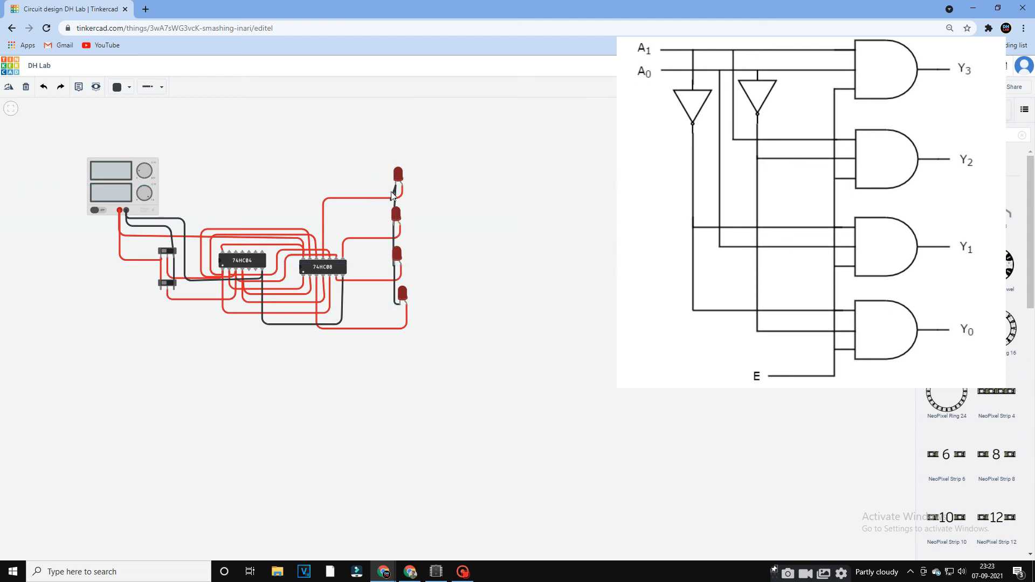
pyautogui.click(160, 189)
pyautogui.click(158, 214)
pyautogui.click(126, 210)
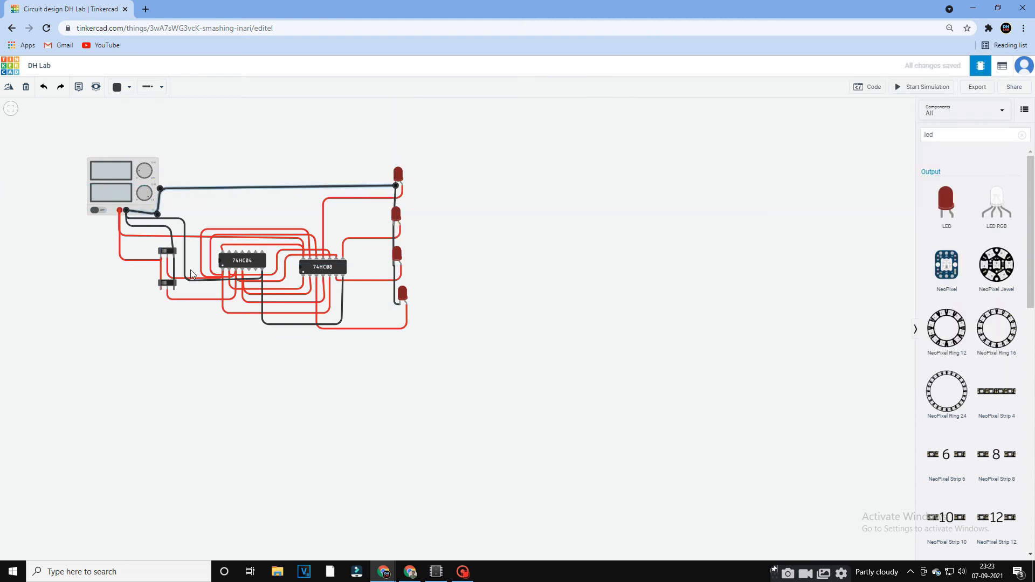
# Run the simulation and toggle the two slideswitches through their input combinations to check the decoder's LED outputs.
pyautogui.click(167, 283)
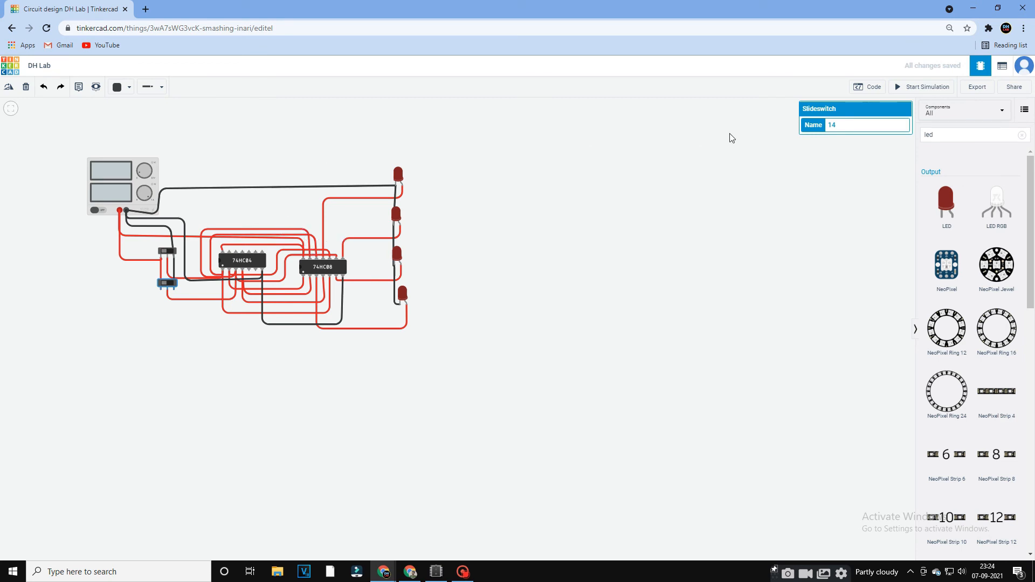
pyautogui.click(938, 88)
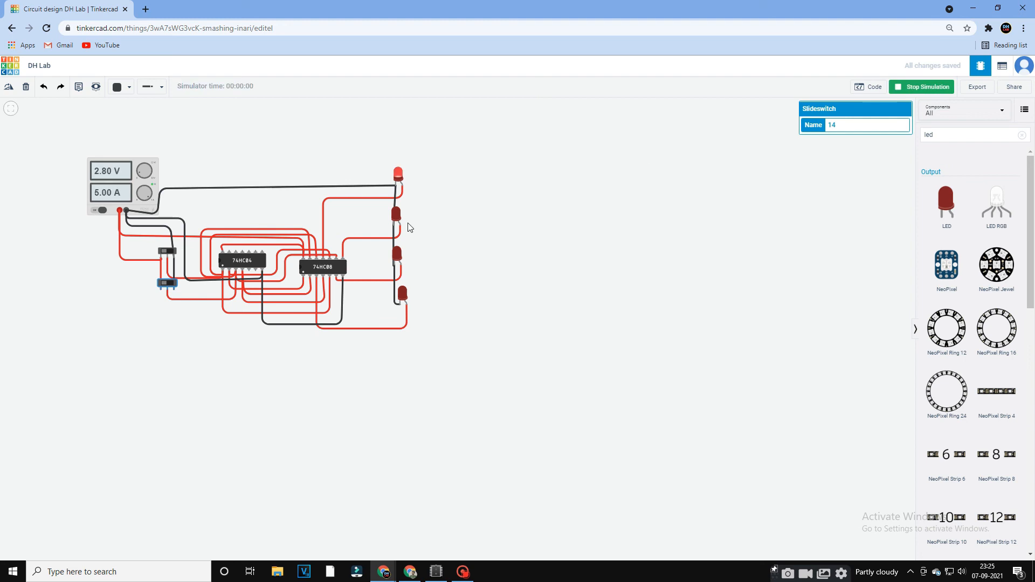
pyautogui.click(167, 252)
pyautogui.click(164, 282)
pyautogui.click(168, 253)
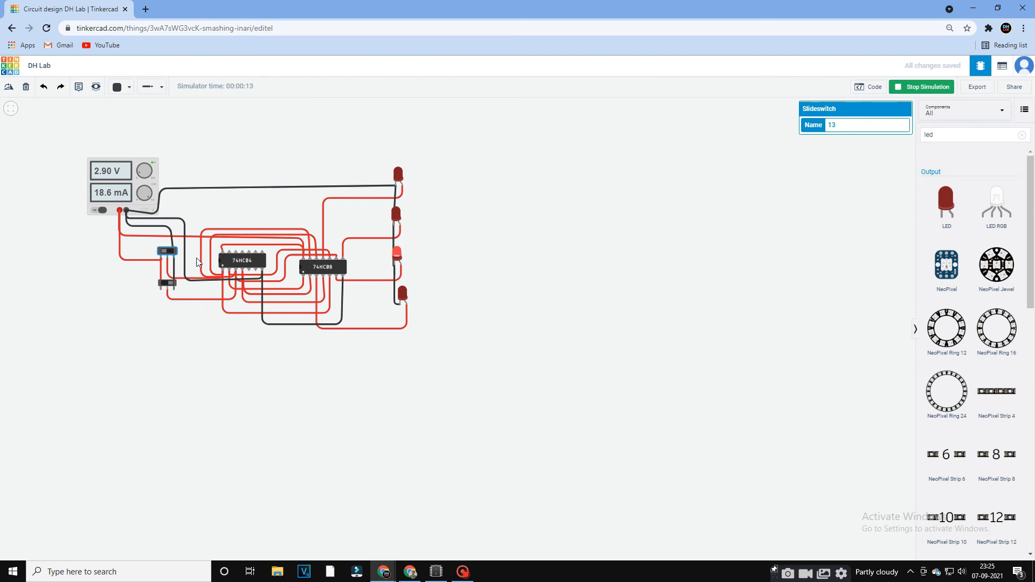
pyautogui.click(169, 255)
pyautogui.click(167, 284)
pyautogui.click(172, 255)
# Clear the component search and place a 7-Segment Decoder (CD4511) on the empty area beside the decoder circuit.
pyautogui.click(1022, 134)
pyautogui.scroll(-5, 957, 321)
pyautogui.scroll(-15, 957, 321)
pyautogui.scroll(-10, 973, 340)
pyautogui.moveTo(765, 401); pyautogui.dragTo(674, 259)
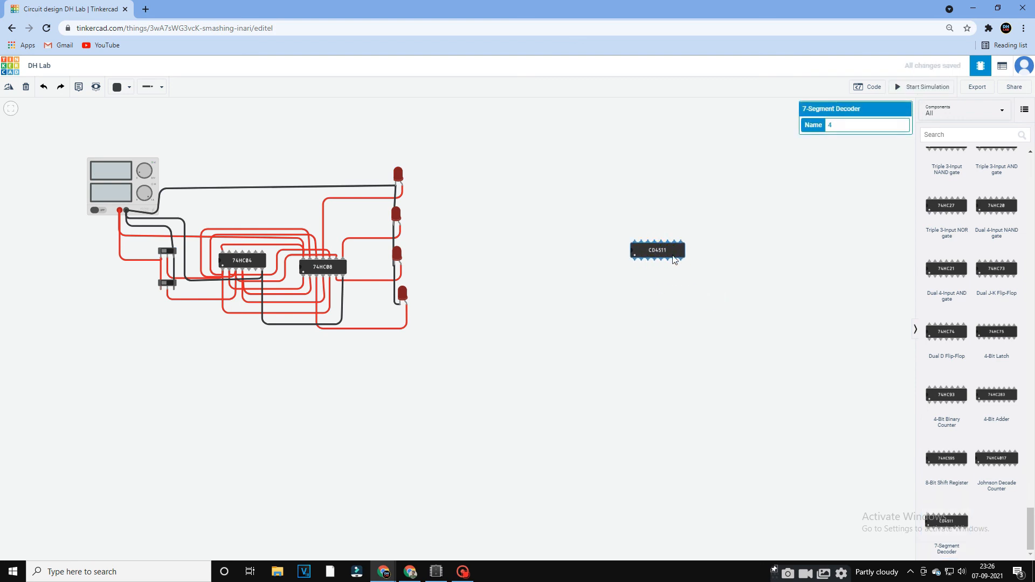